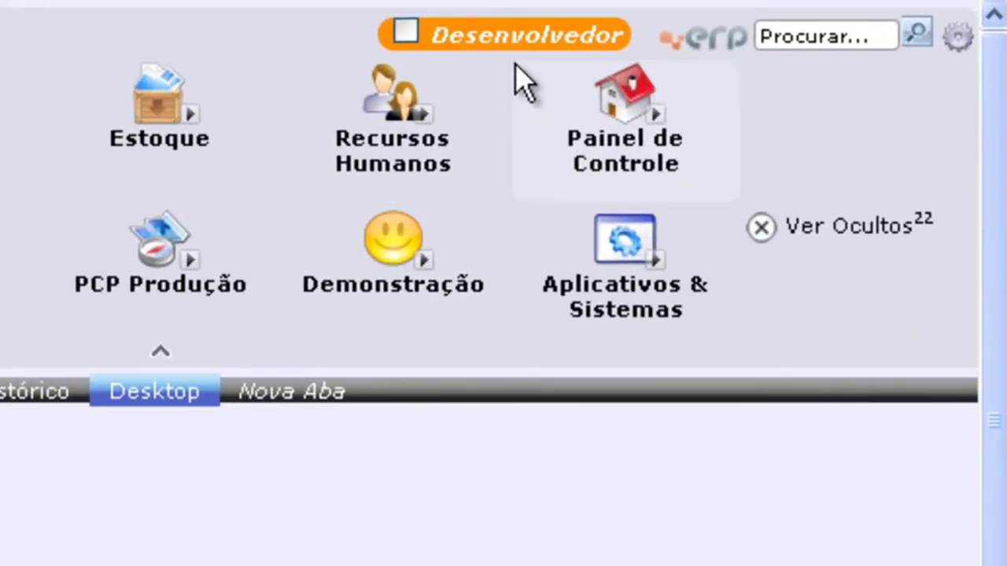
- Enable developer mode (Desenvolvedor) and start a new table in the Demonstração module
{"action": "left_click", "coordinate": [513, 41]}
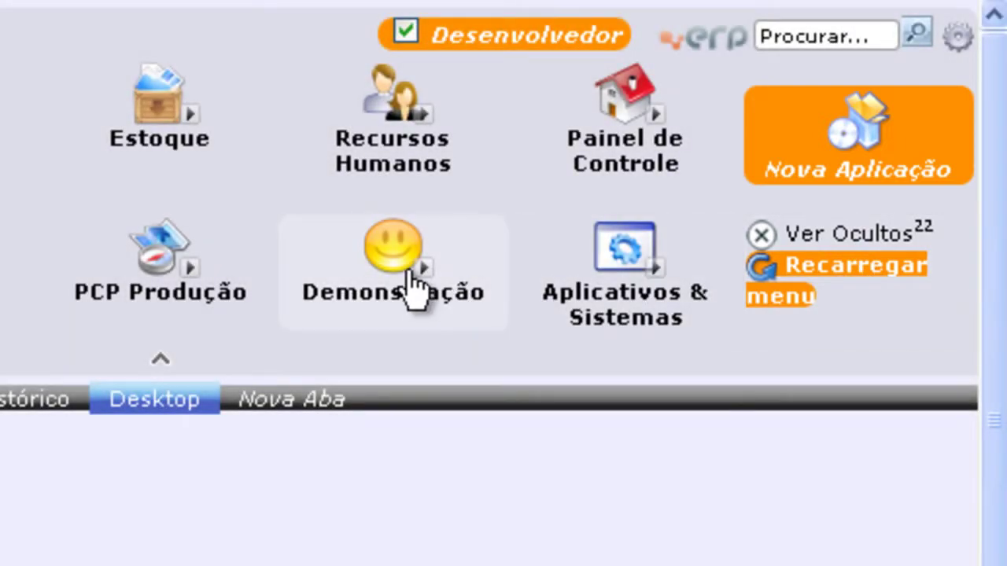
{"action": "left_click", "coordinate": [411, 292]}
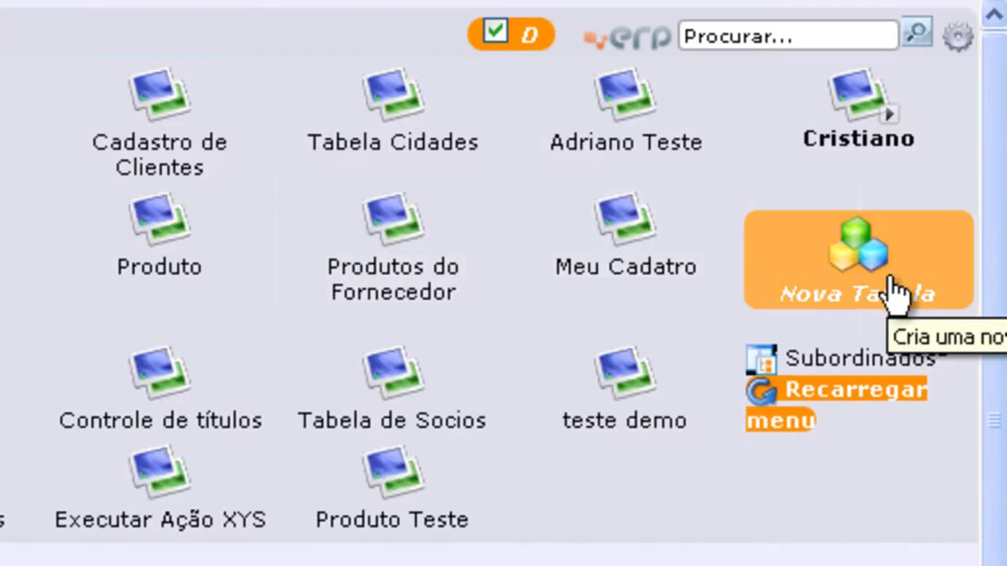
{"action": "left_click", "coordinate": [895, 296]}
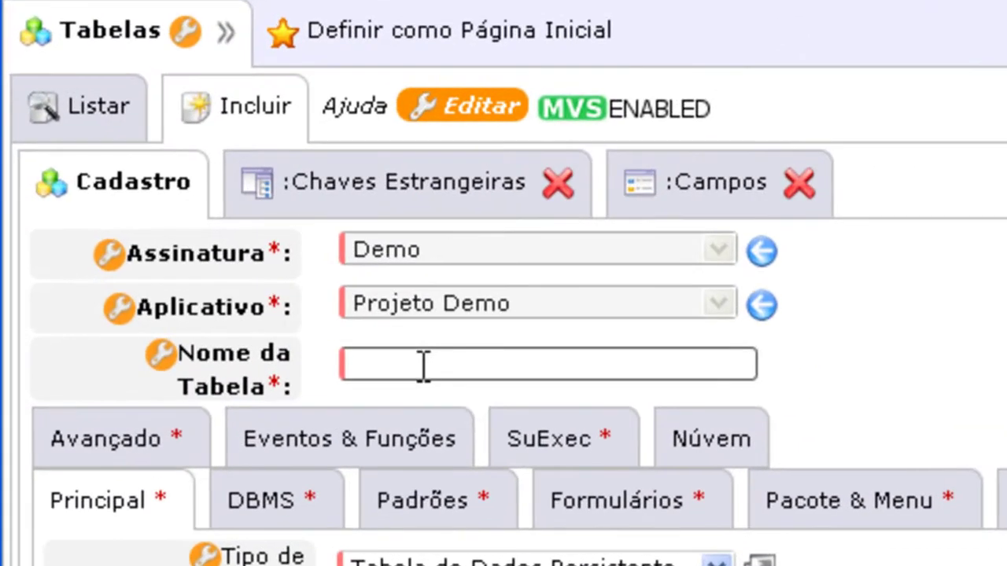
- Name the table Teste1, check the available persistence types, and set its display name to "Teste 1"
{"action": "left_click", "coordinate": [431, 364]}
{"action": "type", "text": "Teste1"}
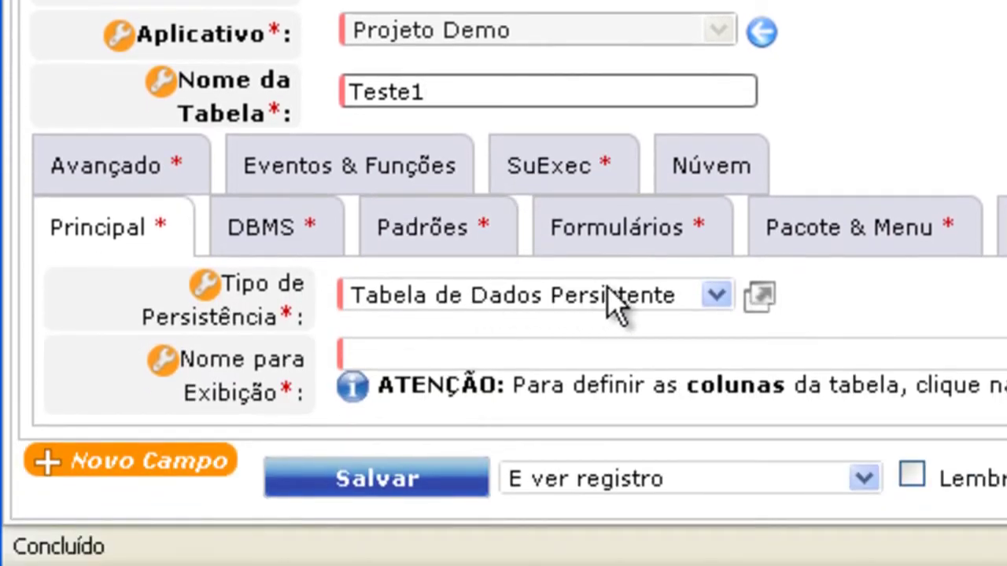
{"action": "left_click", "coordinate": [715, 296]}
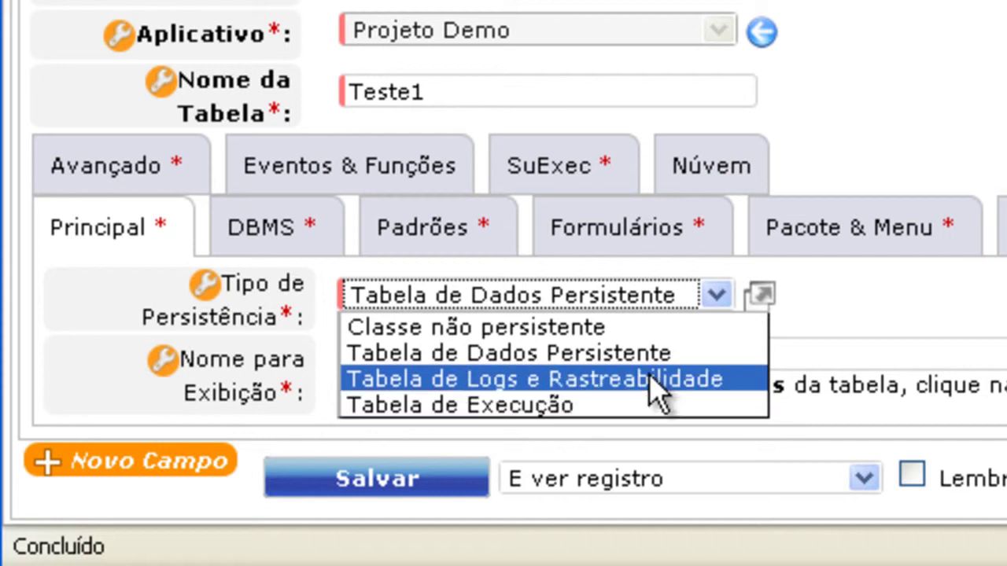
{"action": "left_click", "coordinate": [873, 298]}
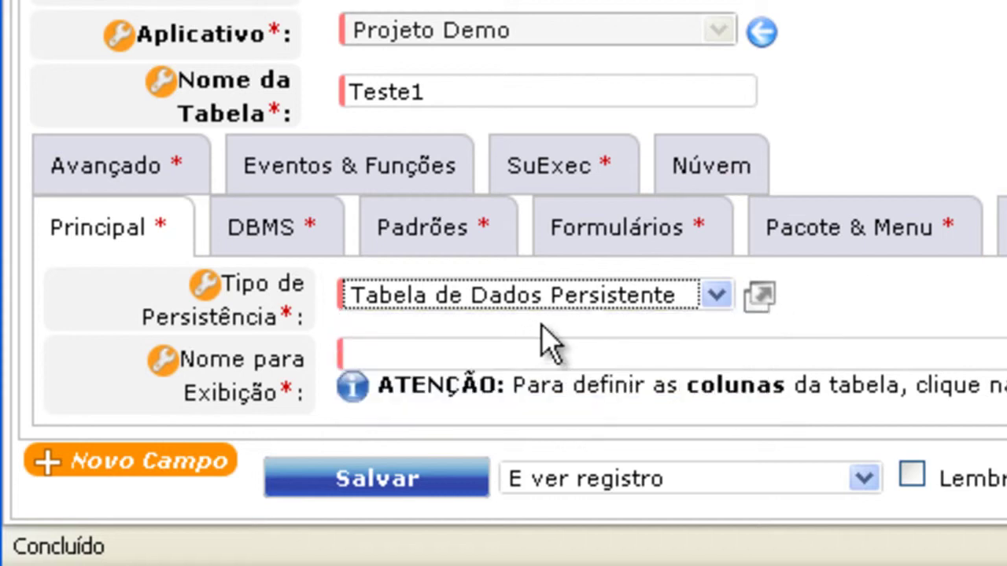
{"action": "left_click", "coordinate": [530, 354]}
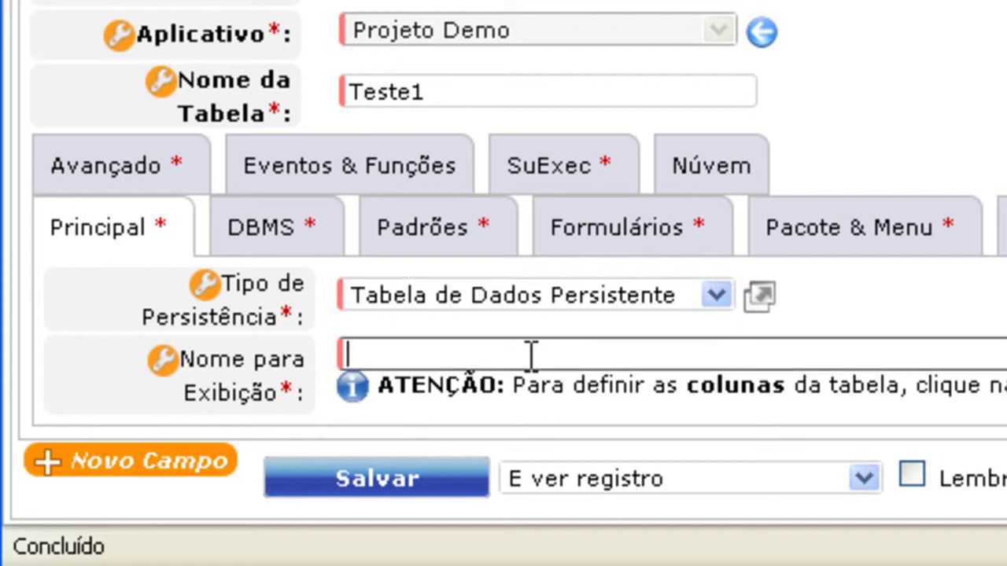
{"action": "type", "text": "Teste"}
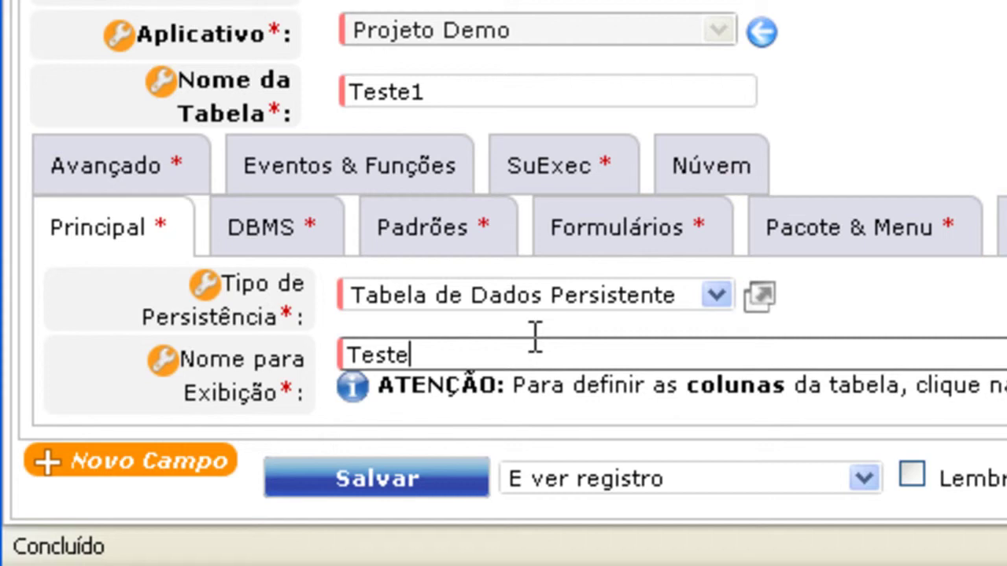
{"action": "type", "text": " 1"}
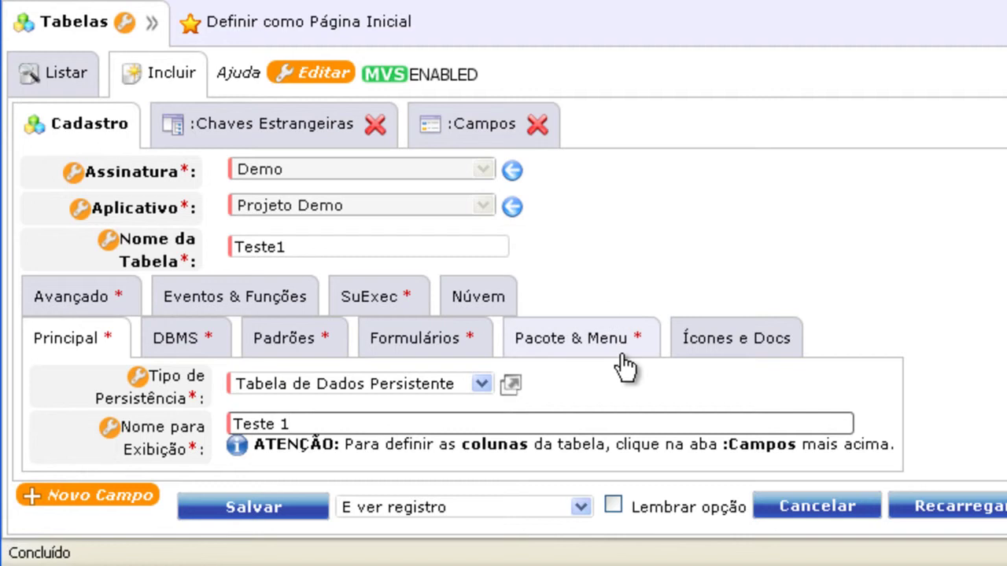
- Describe the table as "Minha tabela de teste" and review its menu package, type and order settings
{"action": "left_click", "coordinate": [622, 364]}
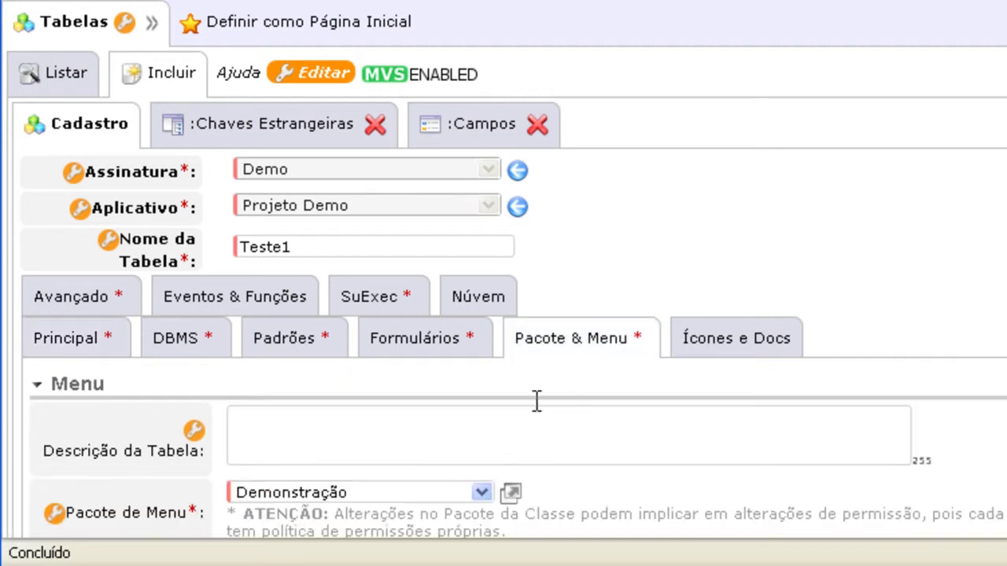
{"action": "left_click", "coordinate": [510, 432]}
{"action": "type", "text": "Minha tabela de teste"}
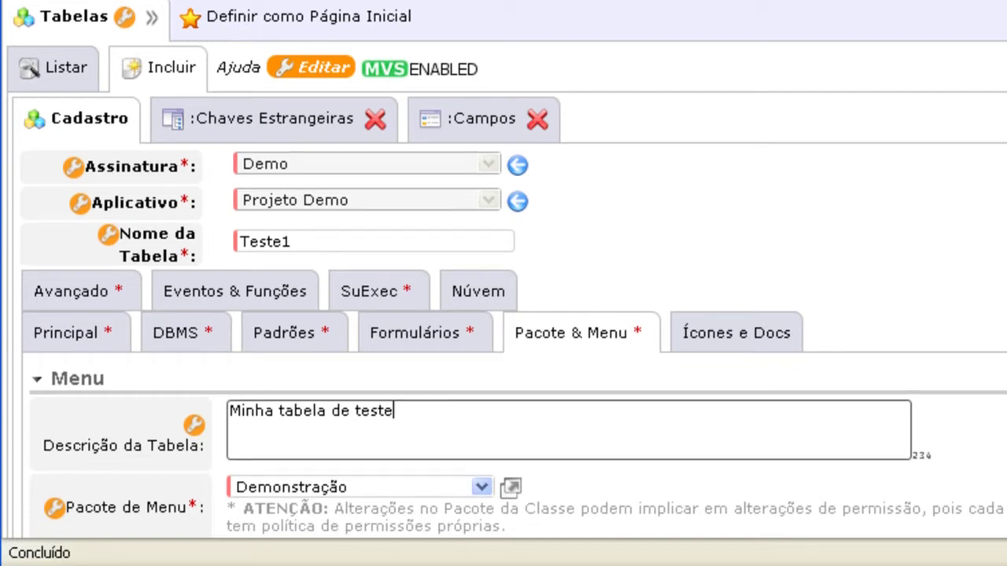
{"action": "scroll", "coordinate": [467, 391], "scroll_direction": "down", "scroll_amount": 3}
{"action": "left_click", "coordinate": [467, 391]}
{"action": "left_click", "coordinate": [477, 386]}
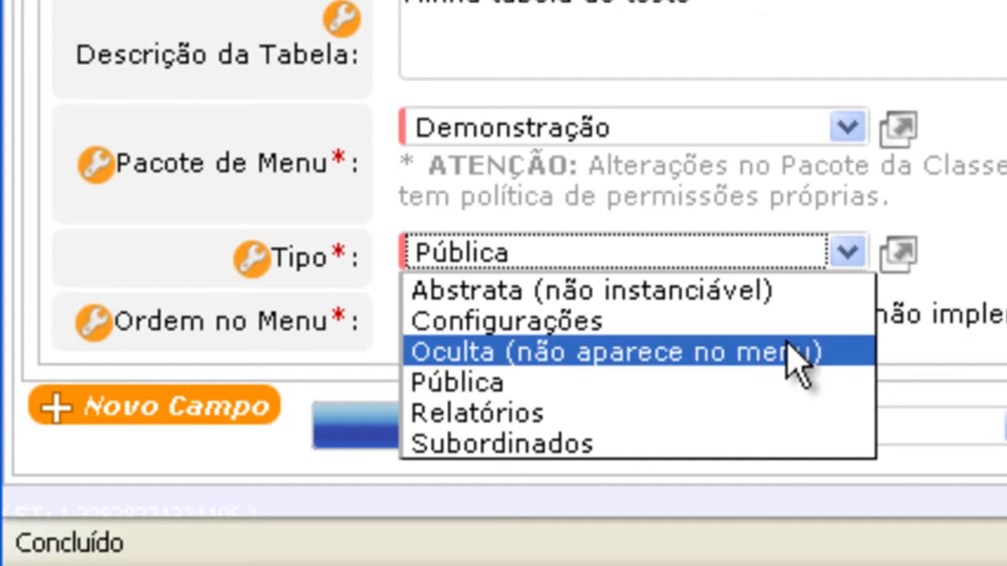
{"action": "key", "text": "Escape"}
{"action": "left_click_drag", "start_coordinate": [678, 318], "coordinate": [730, 324]}
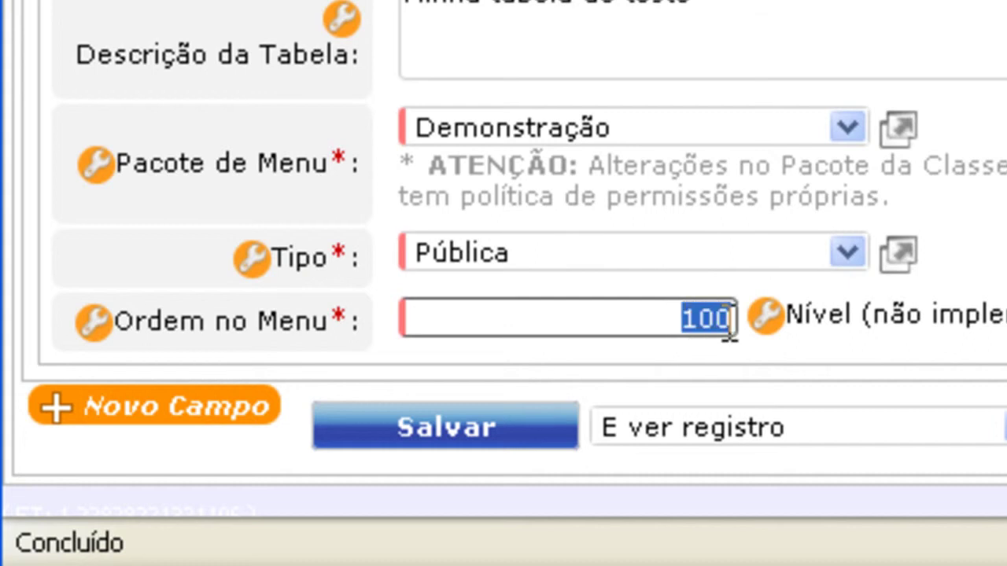
{"action": "key", "text": "Tab"}
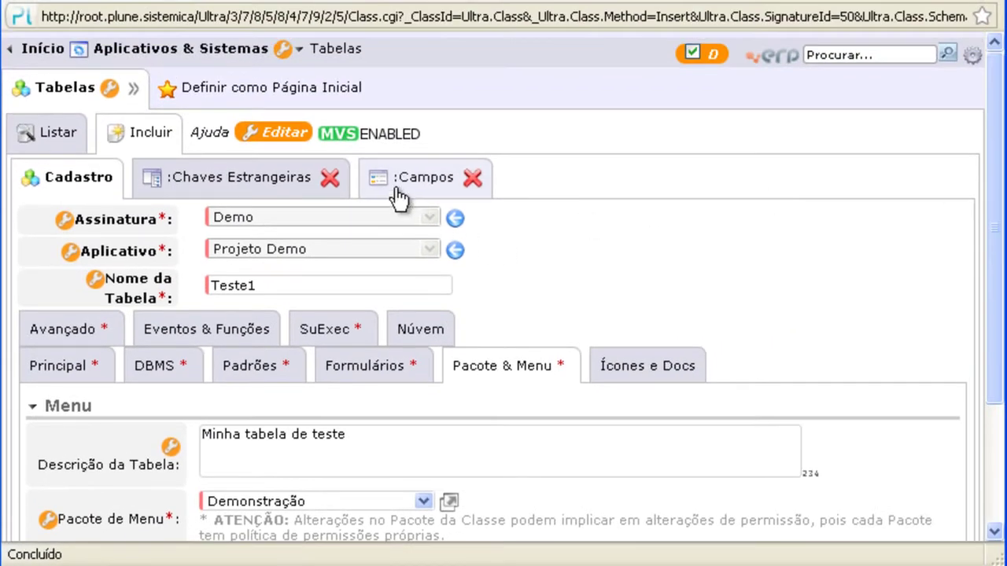
- Define the table's first field with the database name CompanyId, accepting its automatically filled properties
{"action": "left_click", "coordinate": [399, 191]}
{"action": "left_click", "coordinate": [315, 246]}
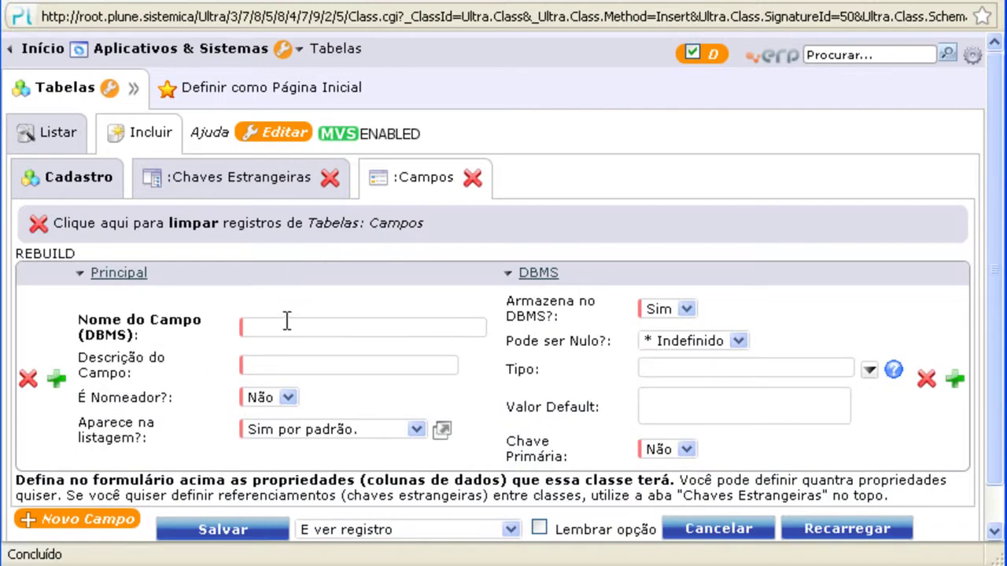
{"action": "left_click", "coordinate": [289, 326]}
{"action": "type", "text": "Compa"}
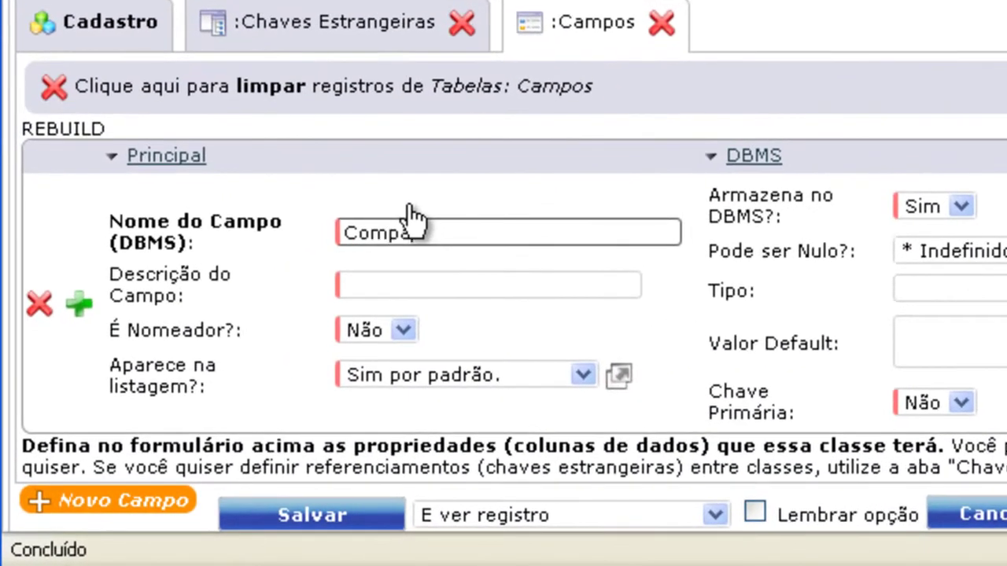
{"action": "type", "text": "nyId"}
{"action": "key", "text": "Tab"}
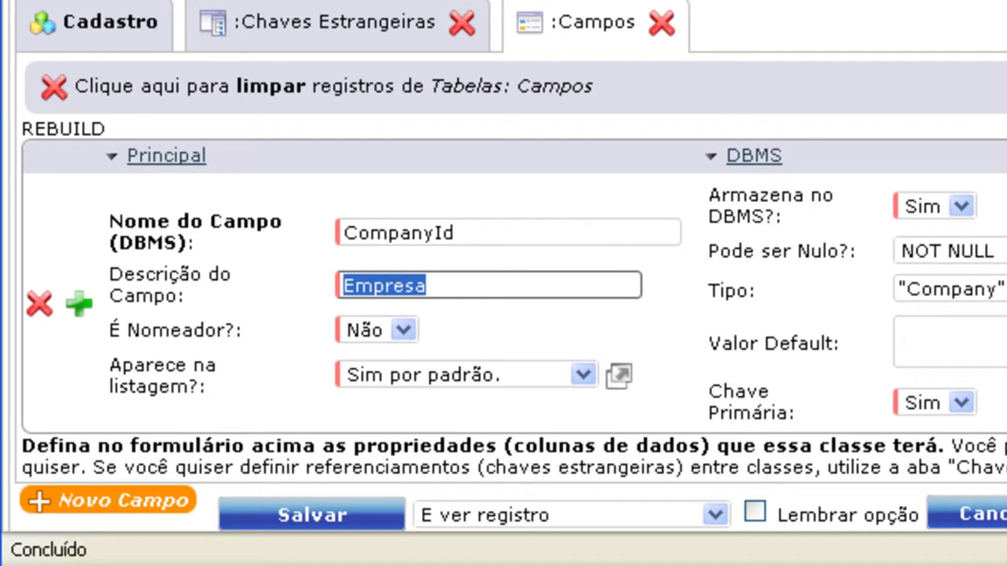
- Add a second field with the database name Id and the description "Código"
{"action": "scroll", "coordinate": [489, 236], "scroll_direction": "down", "scroll_amount": 1}
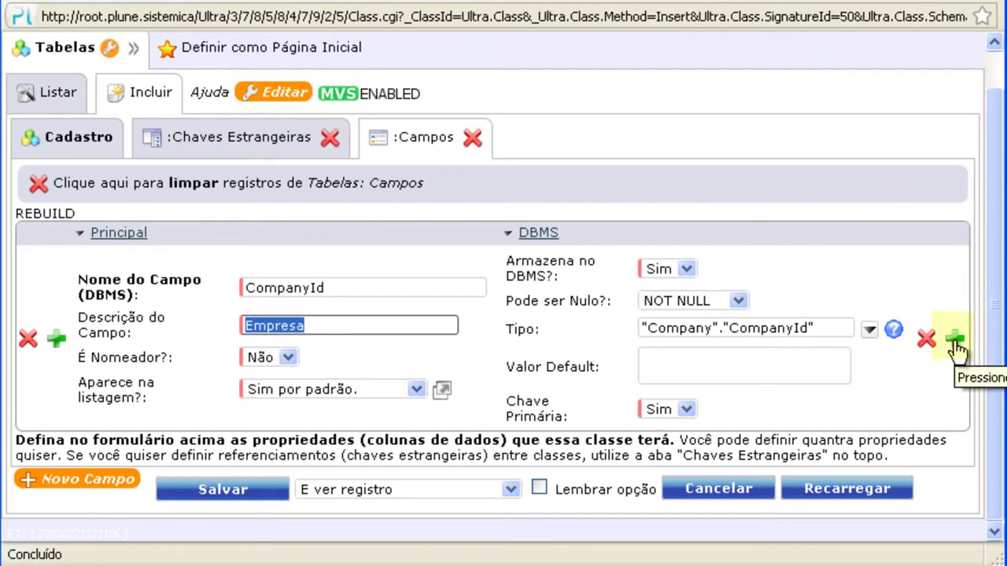
{"action": "left_click", "coordinate": [938, 269]}
{"action": "scroll", "coordinate": [975, 429], "scroll_direction": "down", "scroll_amount": 3}
{"action": "left_click", "coordinate": [380, 339]}
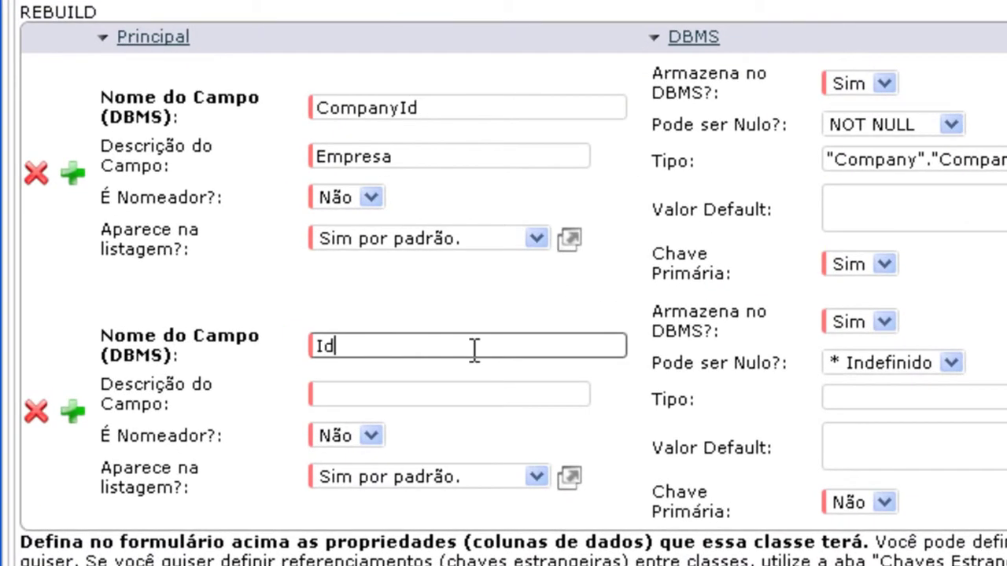
{"action": "type", "text": "Id"}
{"action": "key", "text": "Tab"}
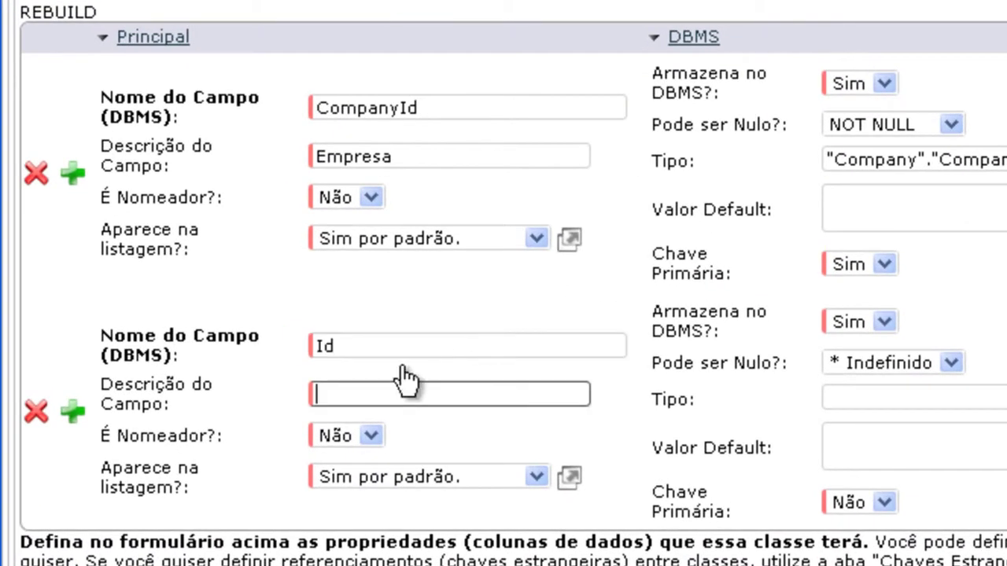
{"action": "type", "text": "Código"}
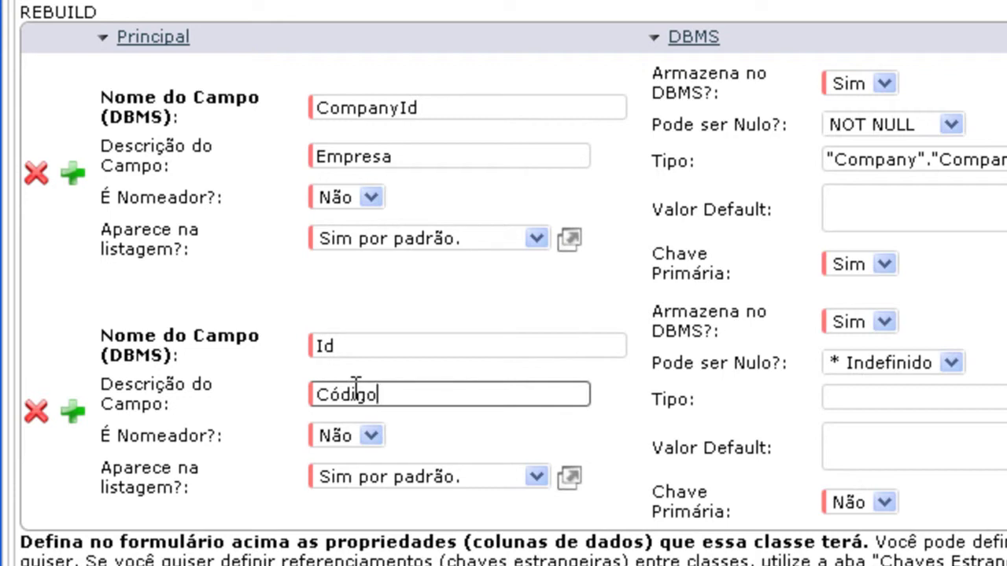
{"action": "key", "text": "Tab"}
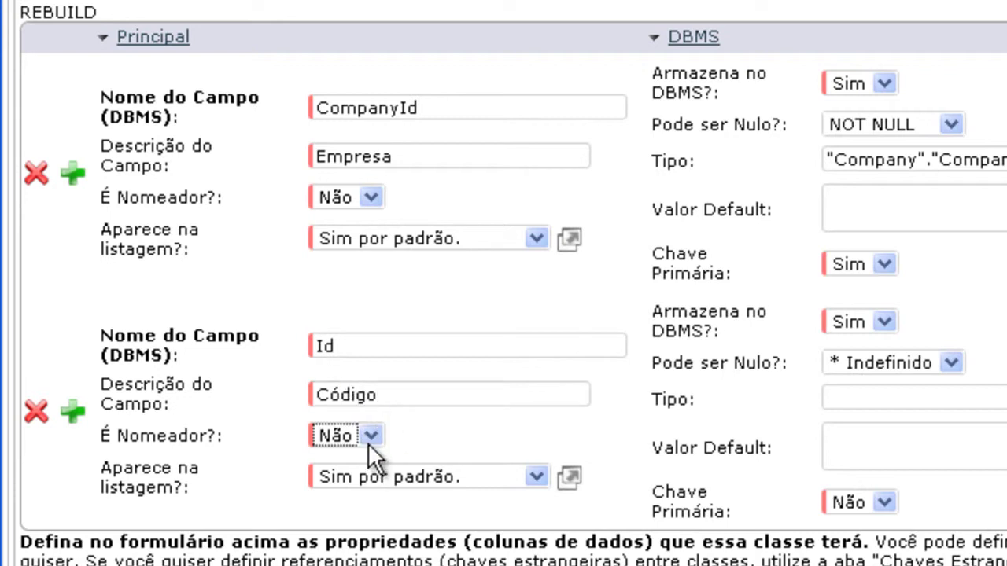
{"action": "key", "text": "Tab"}
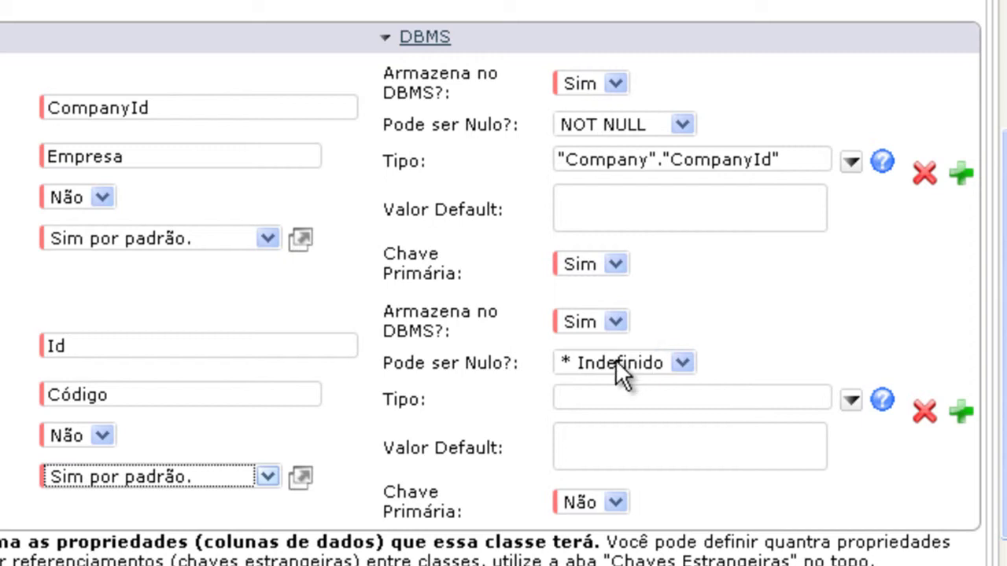
- Make the Id field NOT NULL with type SERIAL and set it as a primary key
{"action": "left_click", "coordinate": [616, 362]}
{"action": "left_click", "coordinate": [613, 407]}
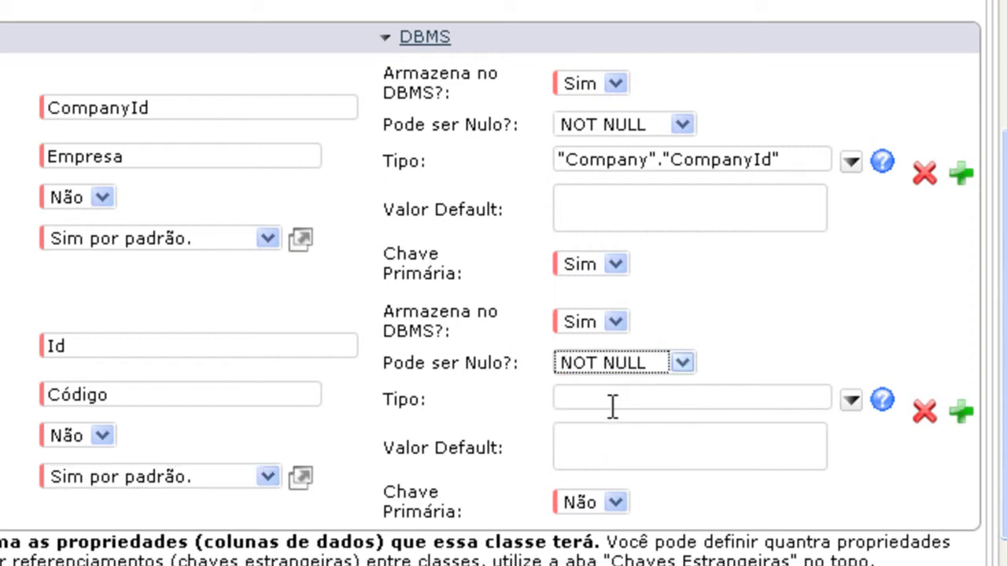
{"action": "left_click", "coordinate": [607, 400]}
{"action": "type", "text": "SERIAL"}
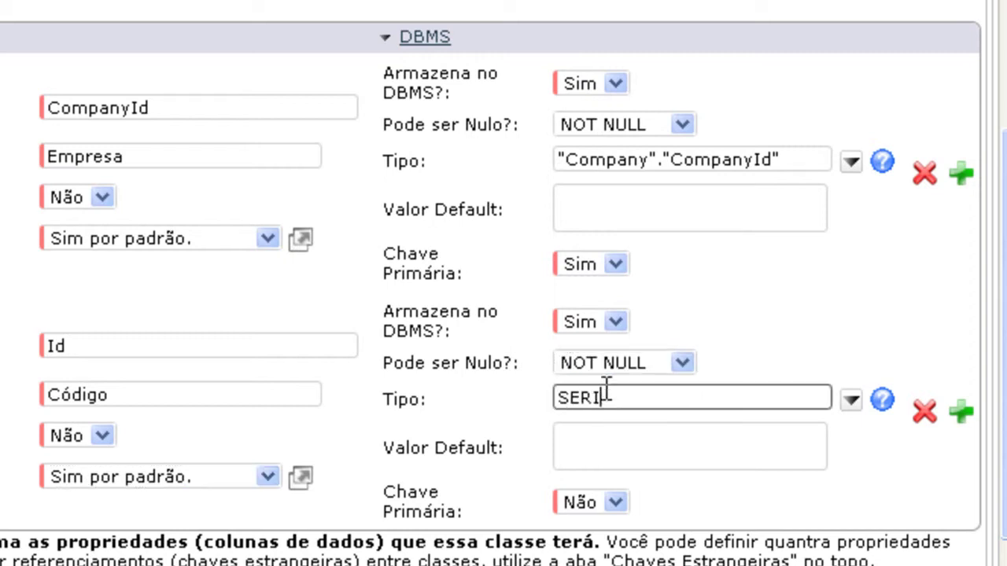
{"action": "left_click", "coordinate": [618, 502]}
{"action": "left_click", "coordinate": [580, 543]}
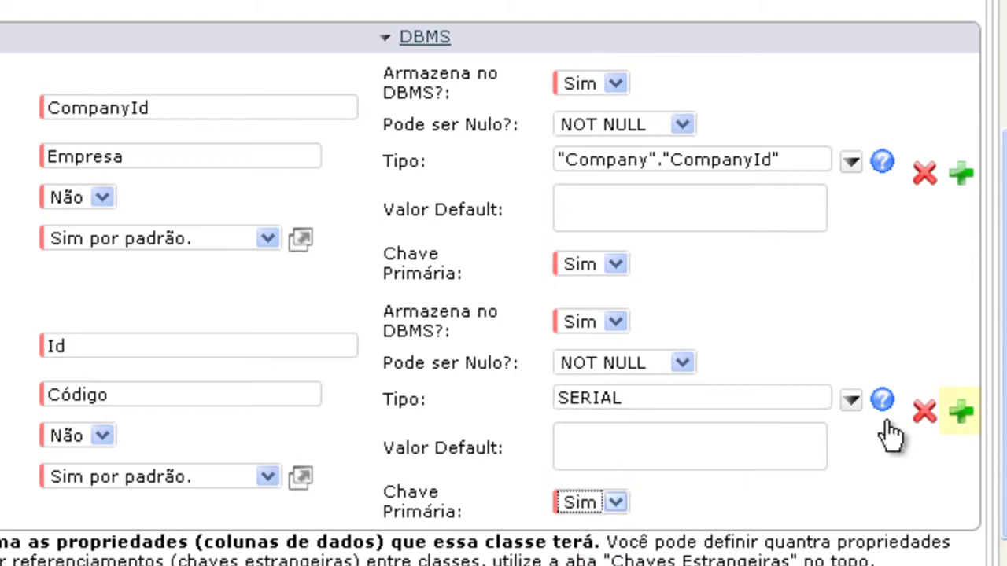
- Add a third field named Desc with the description "Descrição" and set É Nomeador to Sim
{"action": "left_click", "coordinate": [961, 412]}
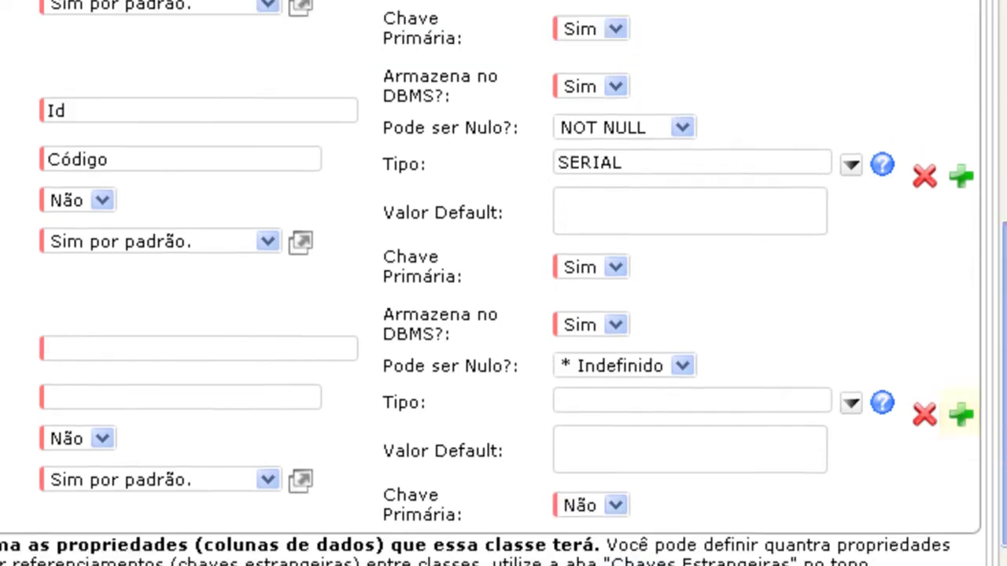
{"action": "left_click", "coordinate": [448, 305]}
{"action": "type", "text": "Desc"}
{"action": "key", "text": "Tab"}
{"action": "type", "text": "Descr"}
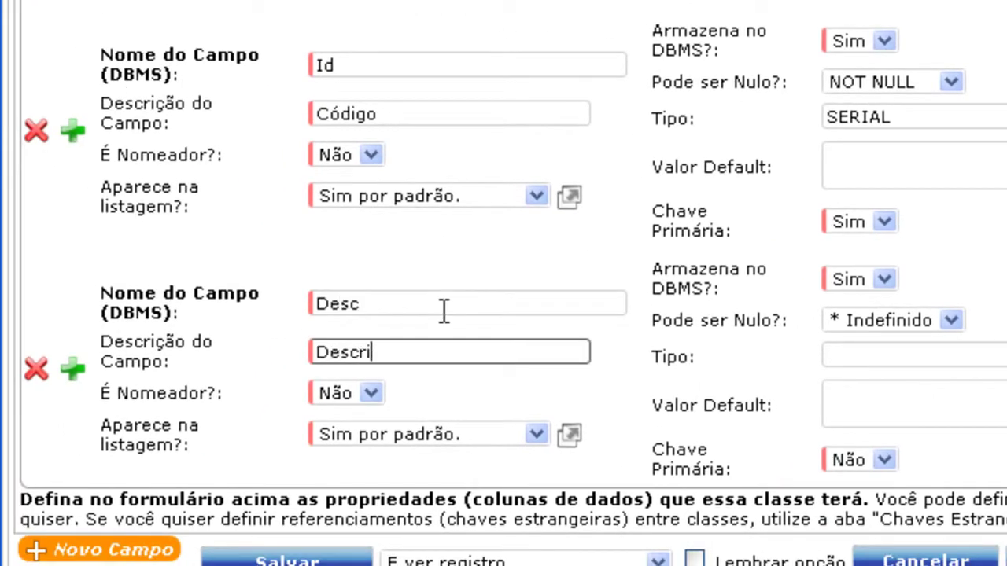
{"action": "type", "text": "ição"}
{"action": "left_click", "coordinate": [370, 393]}
{"action": "left_click", "coordinate": [343, 438]}
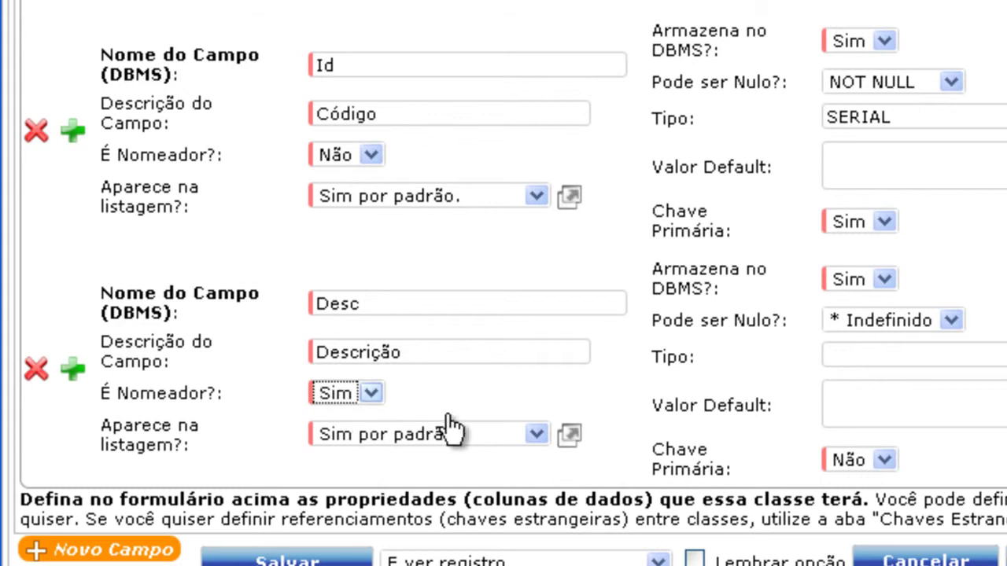
- Set the Desc field to NOT NULL with the type varchar(128)
{"action": "left_click", "coordinate": [877, 320]}
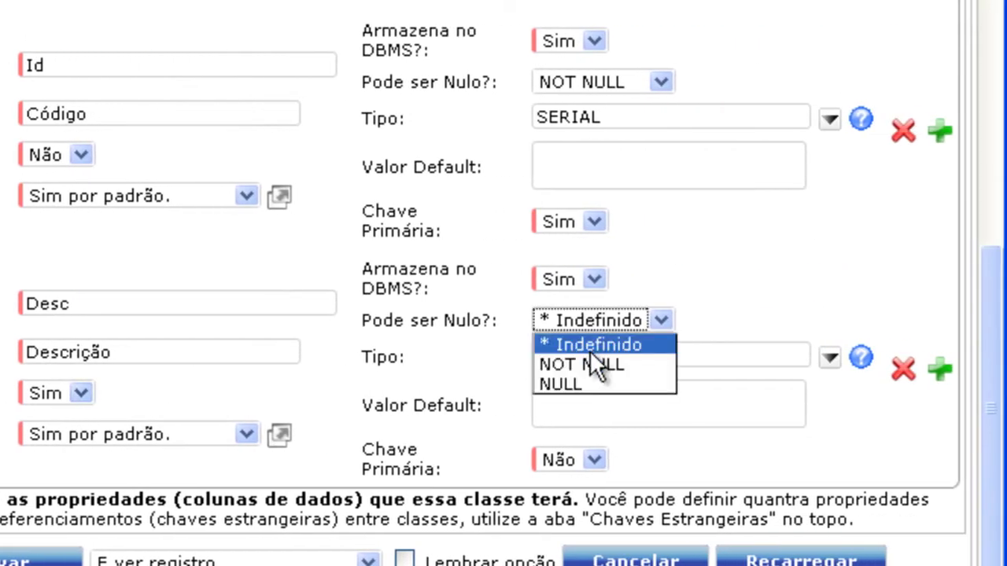
{"action": "left_click", "coordinate": [590, 362]}
{"action": "left_click", "coordinate": [594, 354]}
{"action": "type", "text": "varchar(128"}
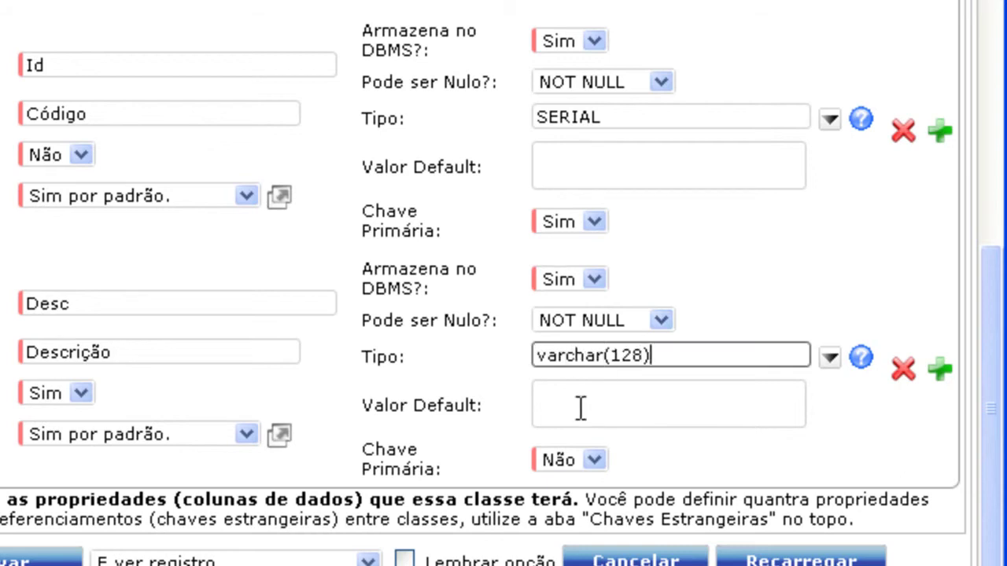
- Add a fourth field with both its database name and description set to "Data"
{"action": "left_click", "coordinate": [943, 373]}
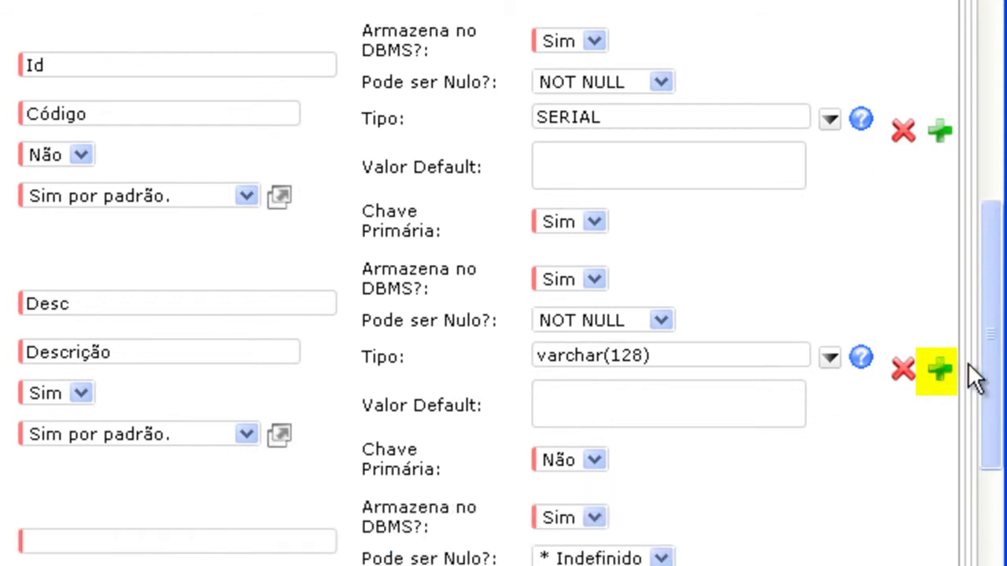
{"action": "scroll", "coordinate": [996, 416], "scroll_direction": "down", "scroll_amount": 2}
{"action": "left_click", "coordinate": [476, 335]}
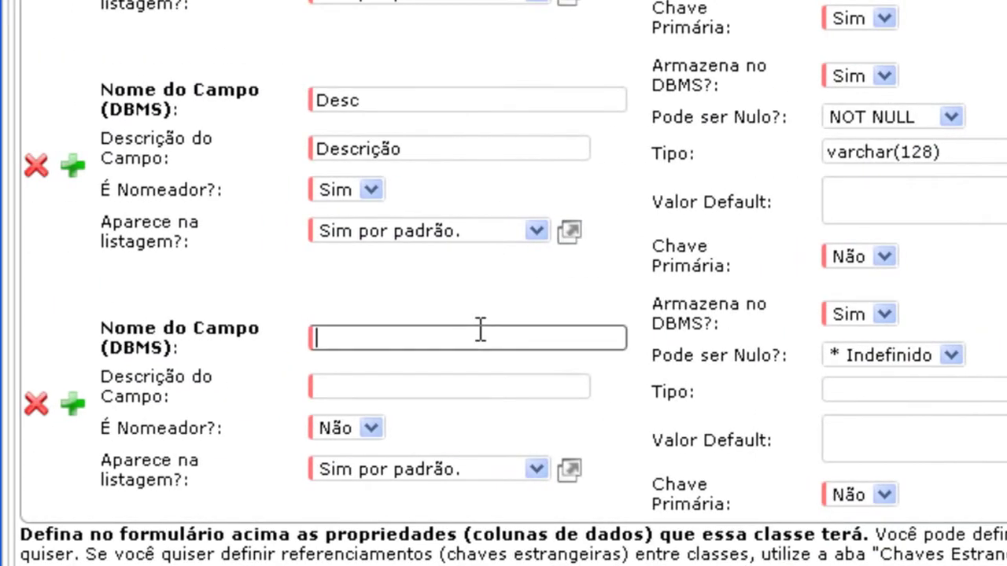
{"action": "key", "text": "Tab"}
{"action": "type", "text": "Data"}
{"action": "key", "text": "Tab"}
{"action": "key", "text": "Tab"}
{"action": "key", "text": "Tab"}
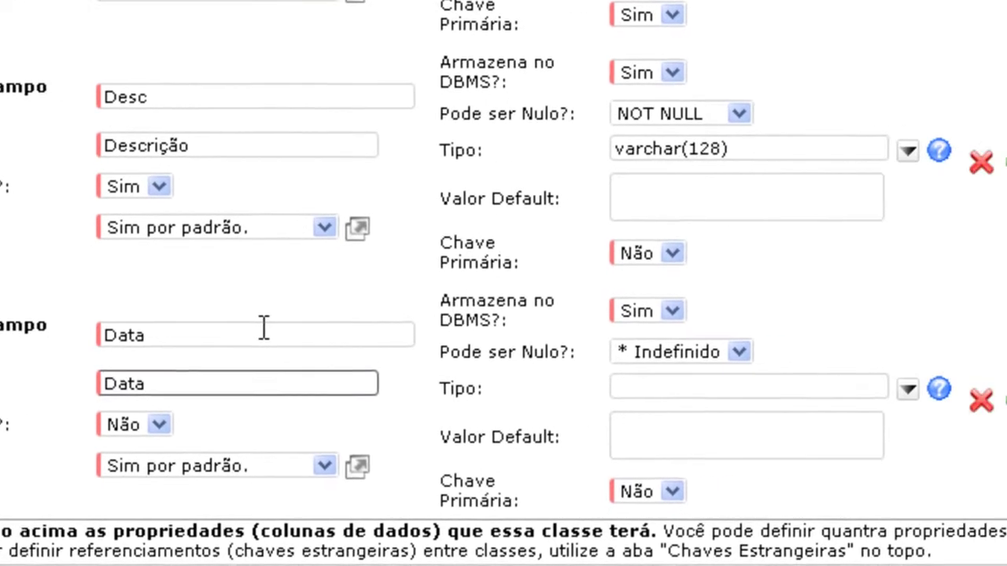
- Make the Data field NOT NULL with type date and the default value NOW()
{"action": "left_click", "coordinate": [583, 354]}
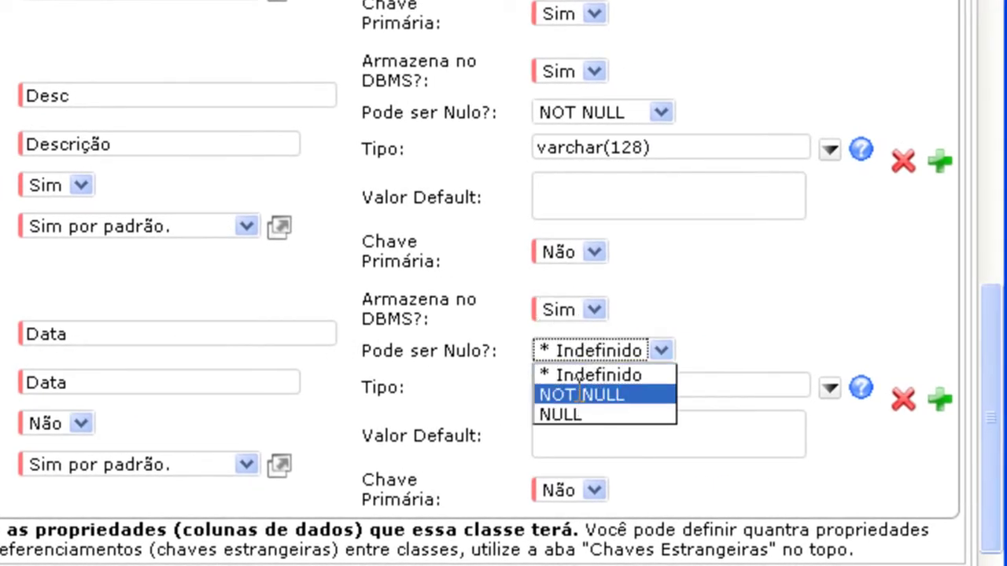
{"action": "left_click", "coordinate": [579, 391]}
{"action": "left_click", "coordinate": [582, 384]}
{"action": "type", "text": "date"}
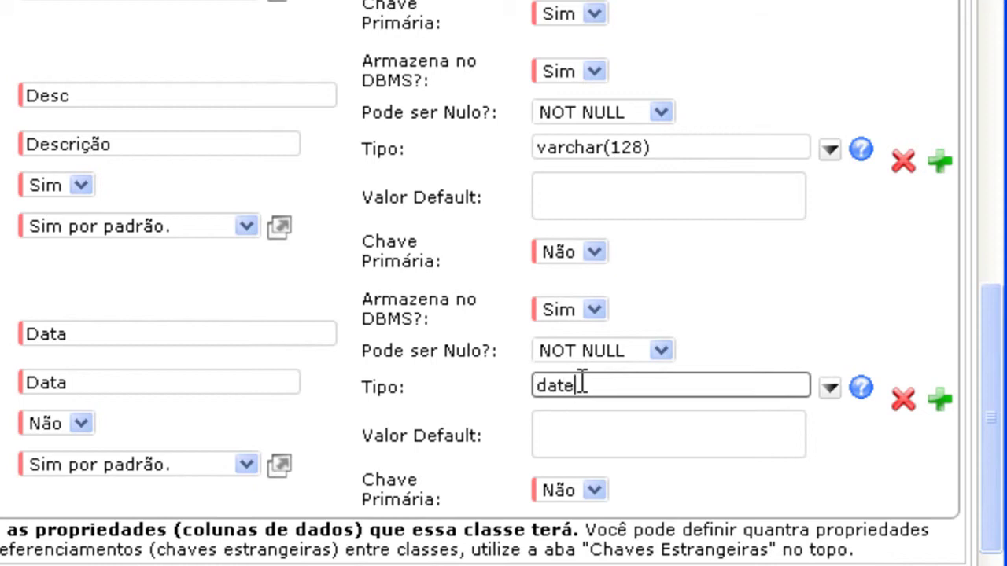
{"action": "left_click", "coordinate": [608, 439]}
{"action": "type", "text": "NOW"}
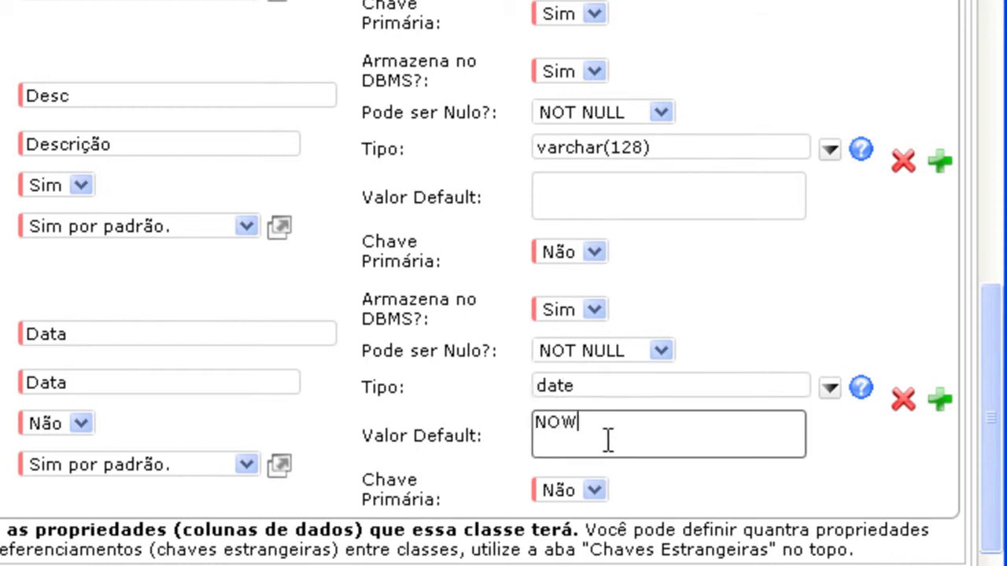
{"action": "type", "text": "()"}
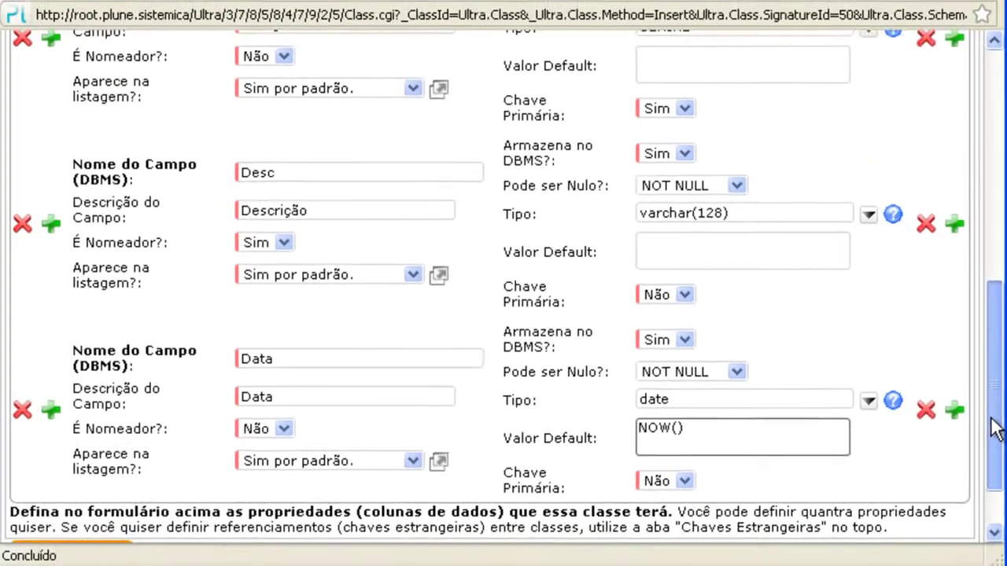
- Add a foreign key entry to the table and set its referenced signature to Plune
{"action": "left_click_drag", "start_coordinate": [988, 420], "coordinate": [987, 376]}
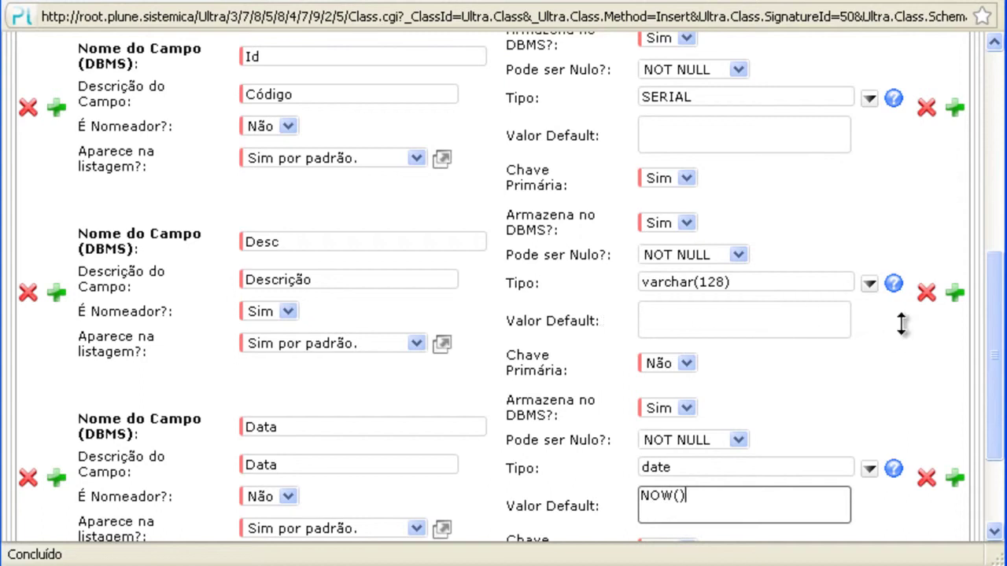
{"action": "left_click_drag", "start_coordinate": [992, 341], "coordinate": [991, 113]}
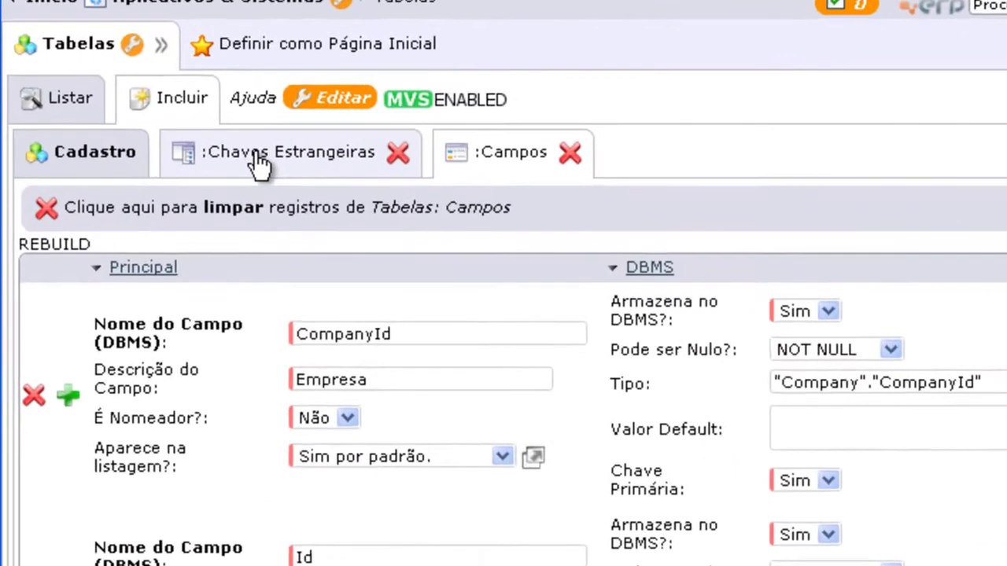
{"action": "left_click", "coordinate": [214, 181]}
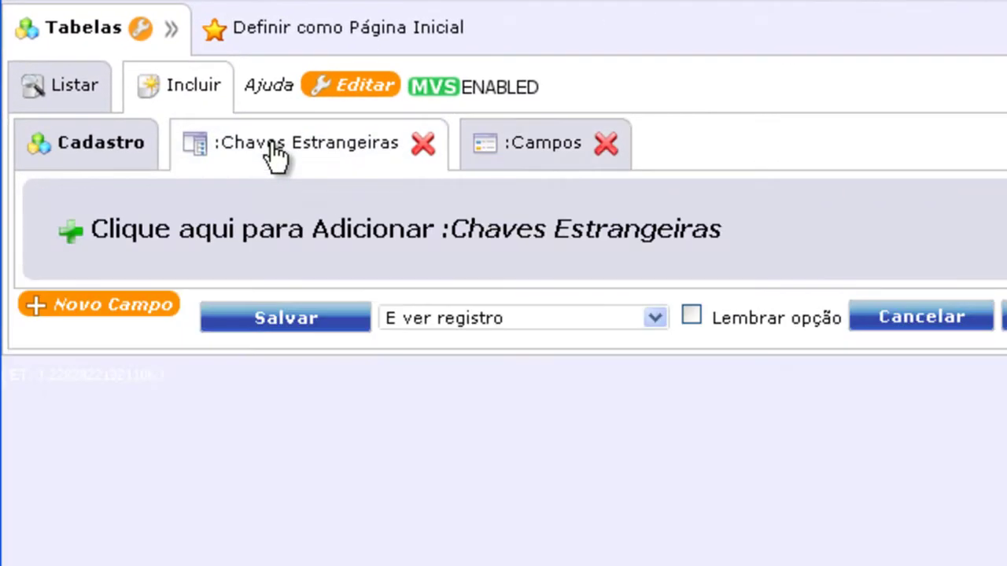
{"action": "left_click", "coordinate": [272, 224]}
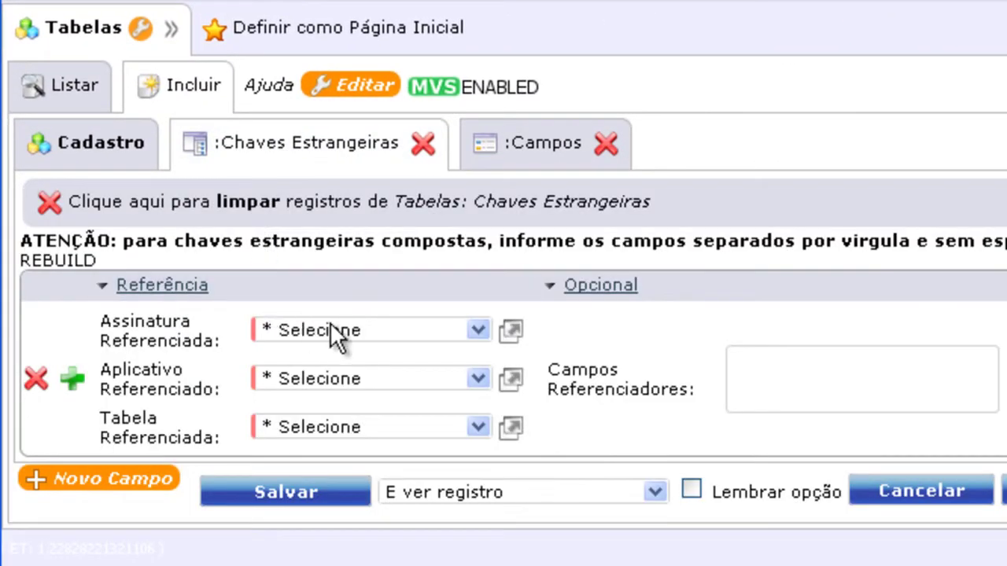
{"action": "left_click", "coordinate": [340, 324]}
{"action": "left_click", "coordinate": [339, 324]}
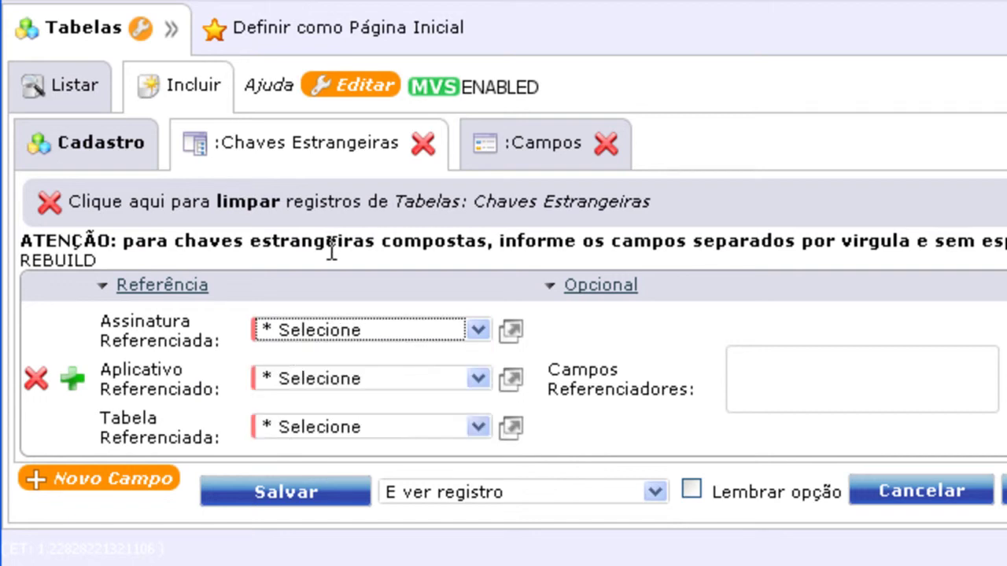
{"action": "left_click", "coordinate": [324, 327]}
{"action": "left_click", "coordinate": [313, 375]}
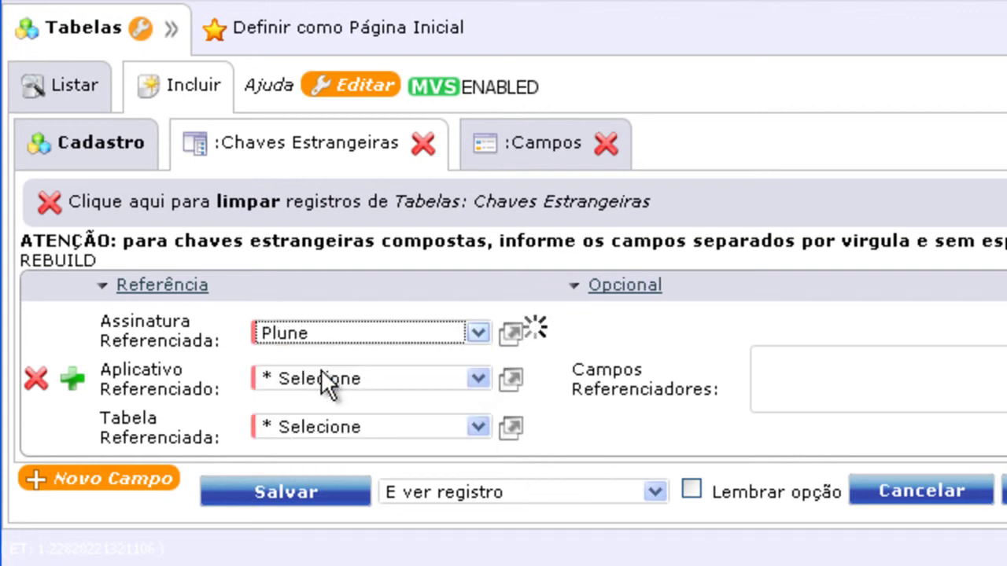
- Set both the referenced application and the referenced table of the foreign key to Minha Empresa
{"action": "left_click", "coordinate": [346, 379]}
{"action": "scroll", "coordinate": [345, 367], "scroll_direction": "down", "scroll_amount": 1}
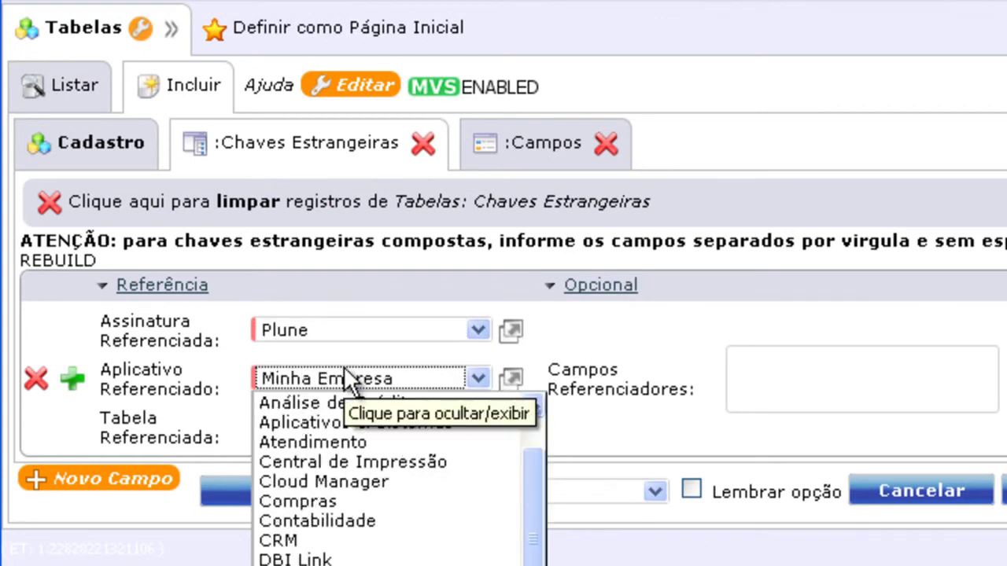
{"action": "key", "text": "Return"}
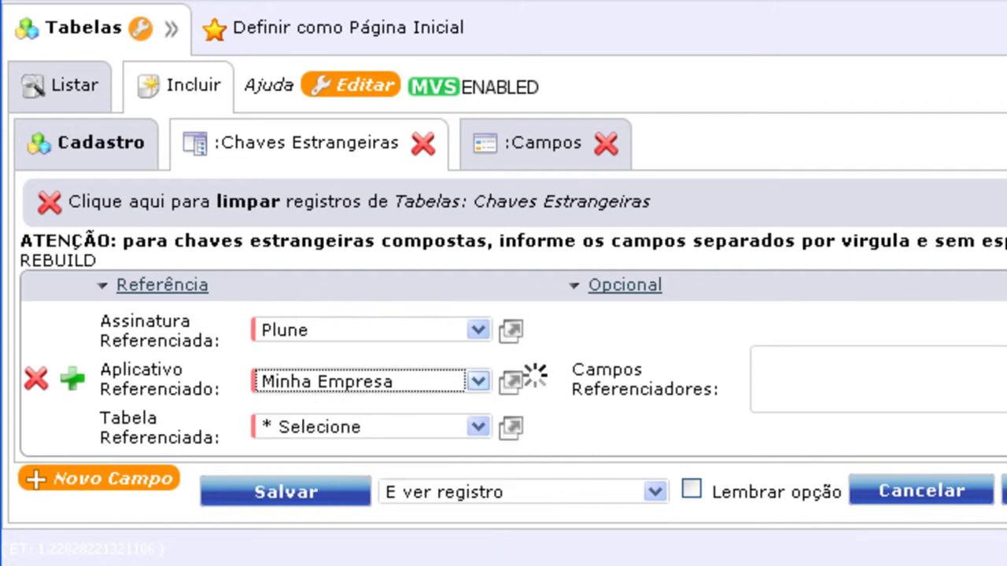
{"action": "left_click", "coordinate": [390, 426]}
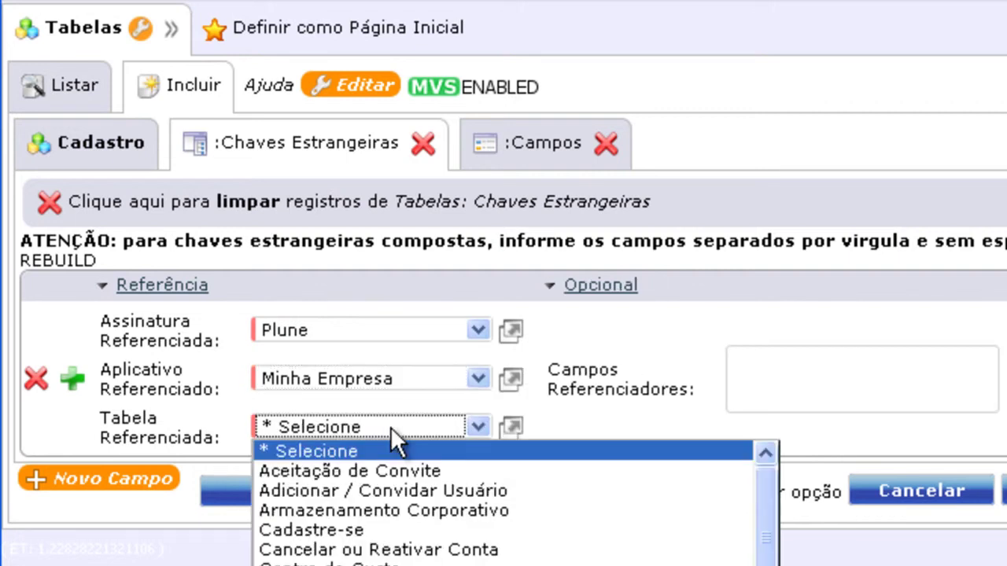
{"action": "left_click", "coordinate": [472, 563]}
- Enter CompanyId as the foreign key's referencing field and set Exclusão to "Em cascata"
{"action": "left_click", "coordinate": [775, 379]}
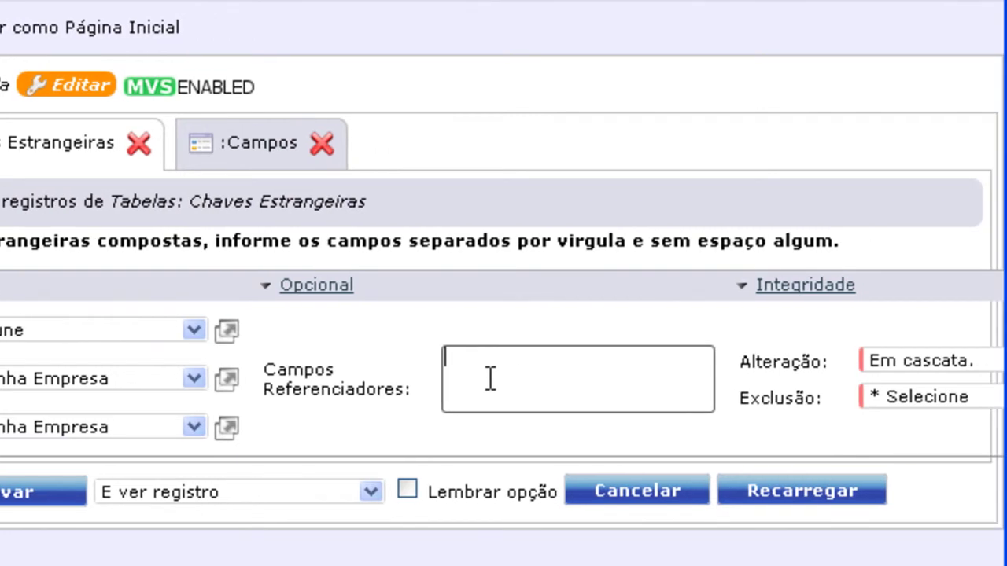
{"action": "type", "text": "CompanyId"}
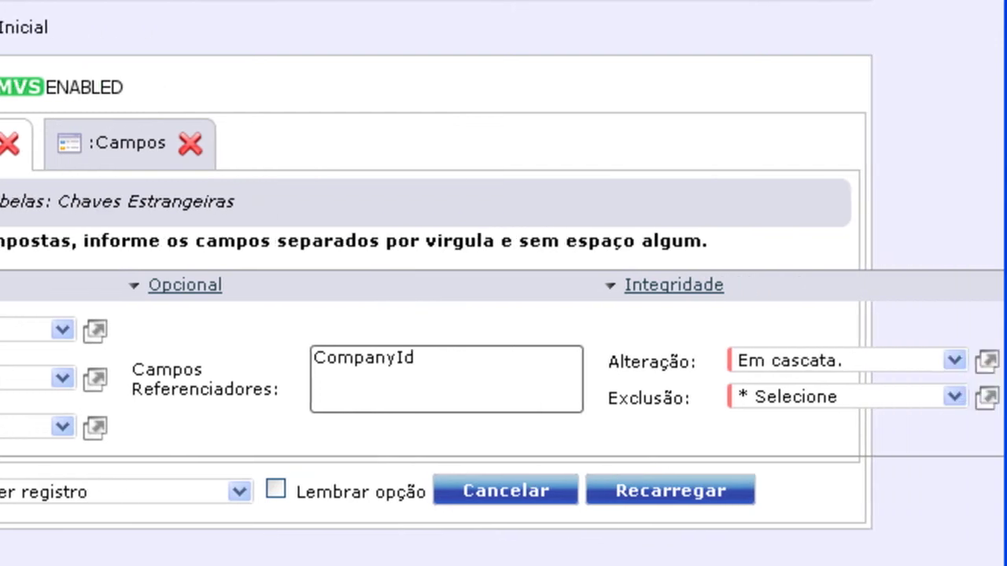
{"action": "left_click", "coordinate": [757, 397]}
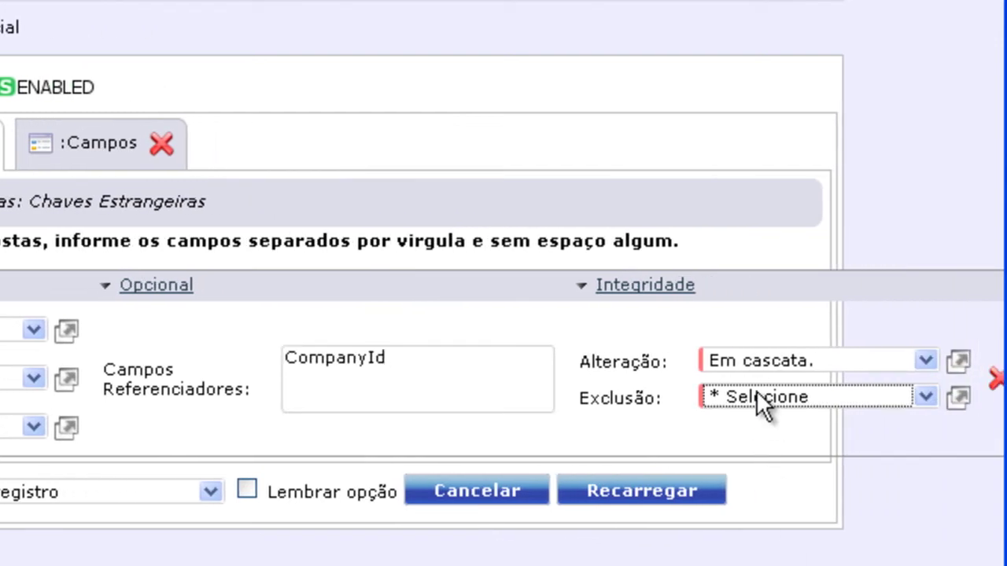
{"action": "left_click", "coordinate": [767, 441]}
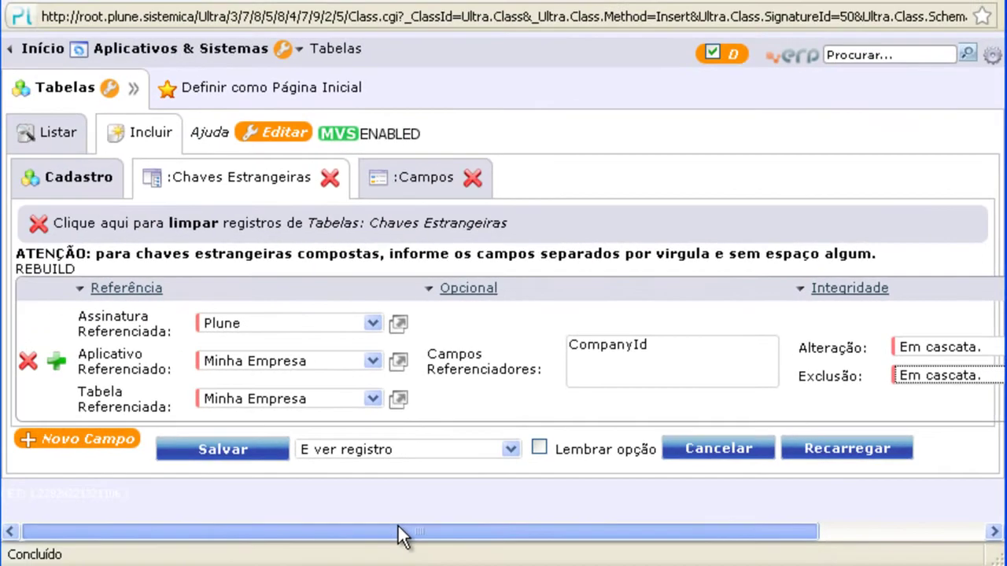
- Save the new table, recompile the cache, and close the table registration window
{"action": "left_click", "coordinate": [232, 454]}
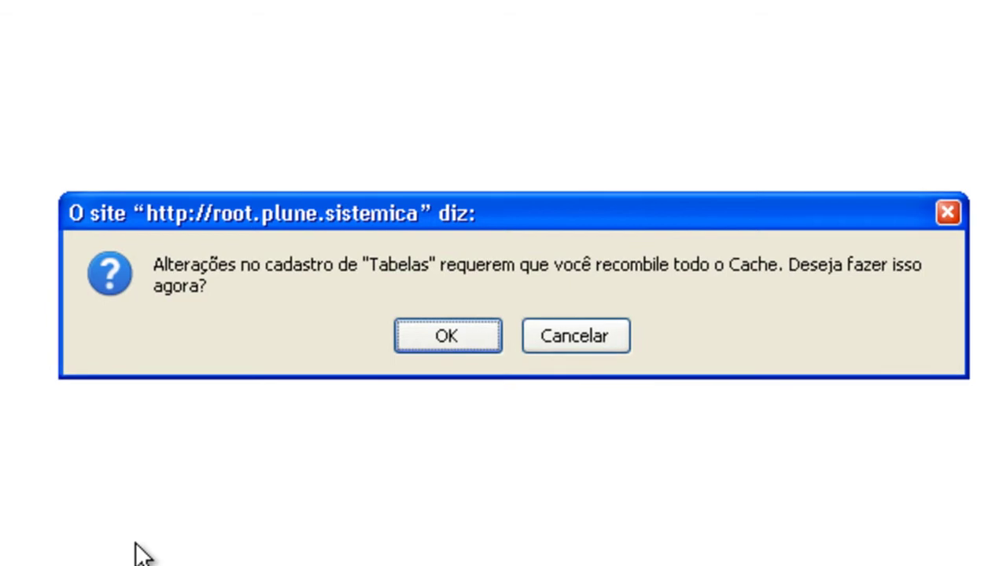
{"action": "left_click", "coordinate": [447, 336]}
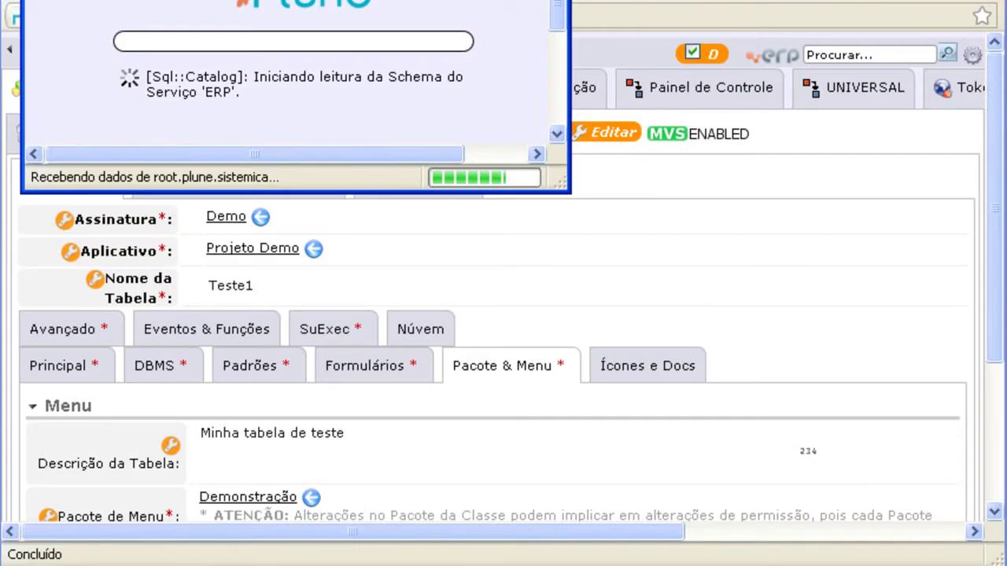
{"action": "left_click_drag", "start_coordinate": [491, 0], "coordinate": [482, 25]}
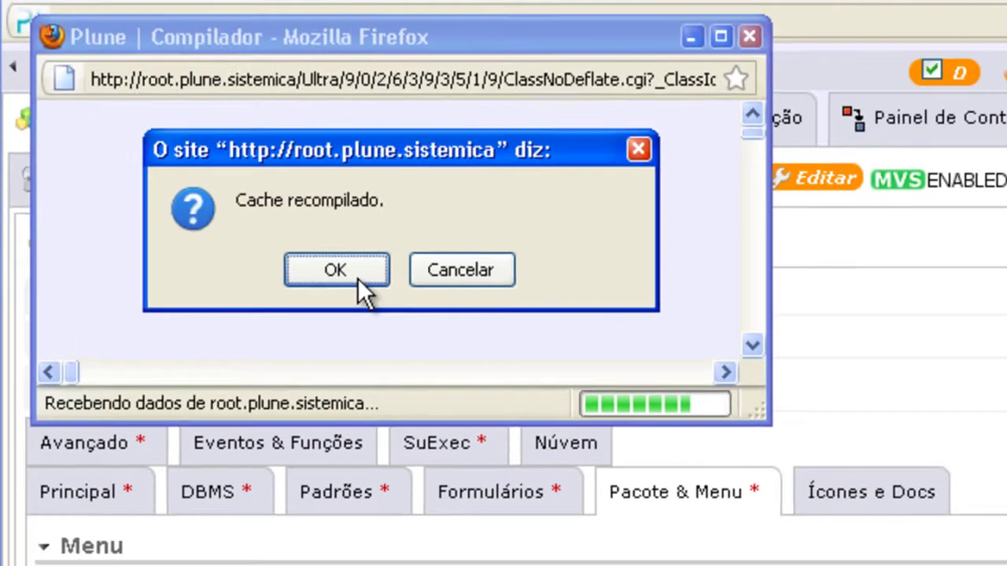
{"action": "left_click", "coordinate": [449, 350]}
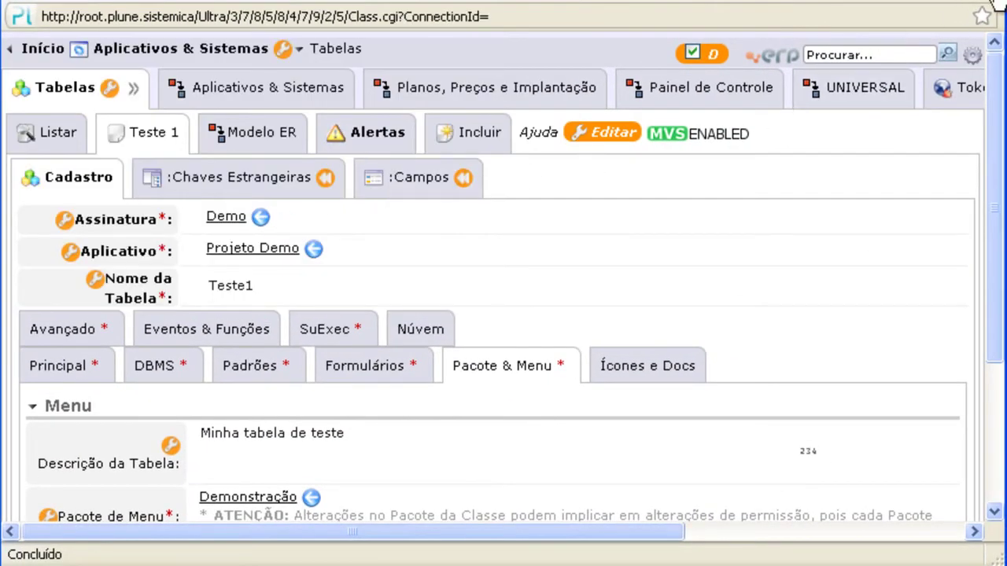
{"action": "left_click", "coordinate": [998, 7]}
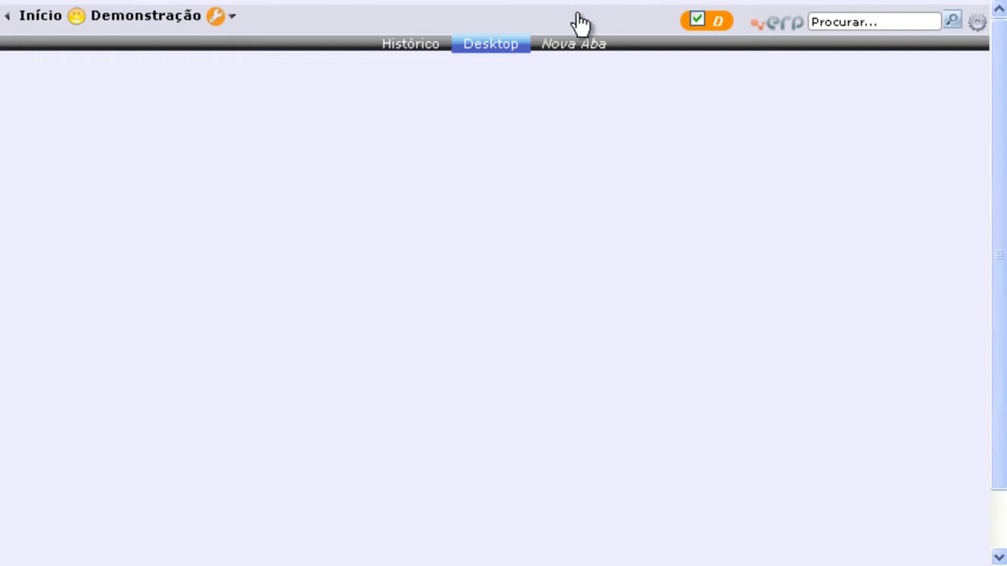
- Reload the Demonstração module's menu and open the Teste 1 table from it
{"action": "mouse_move", "coordinate": [567, 27]}
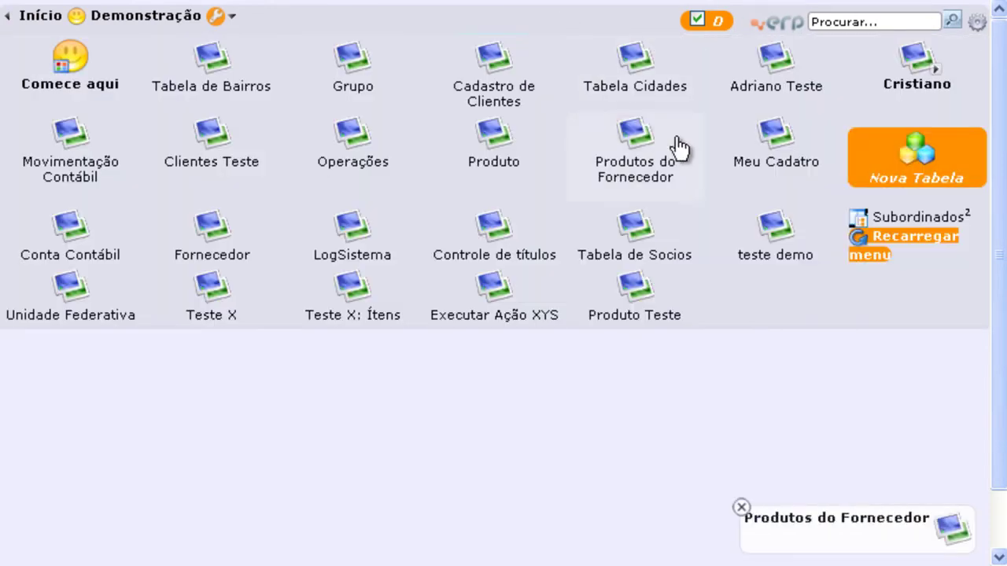
{"action": "left_click", "coordinate": [901, 237]}
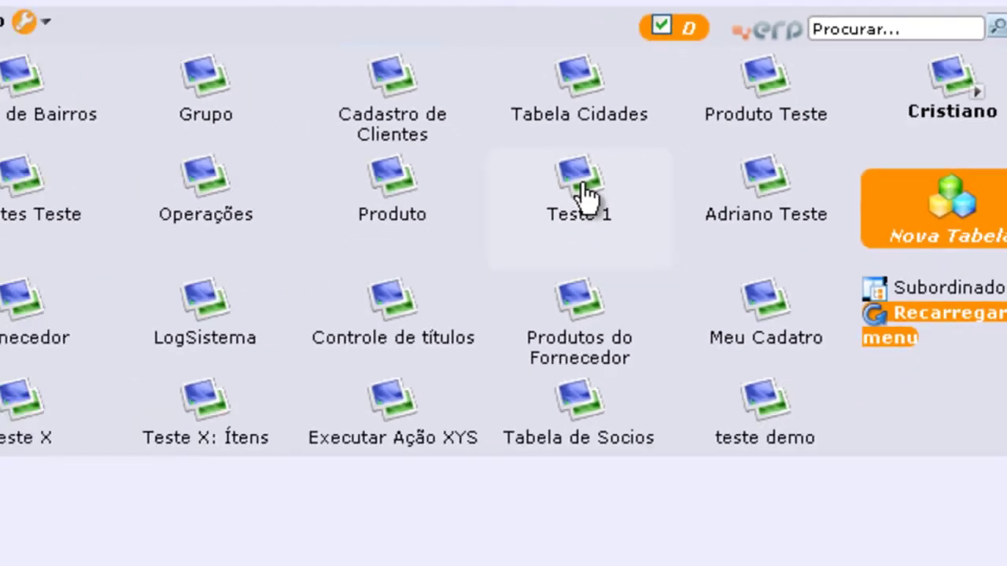
{"action": "left_click", "coordinate": [513, 254]}
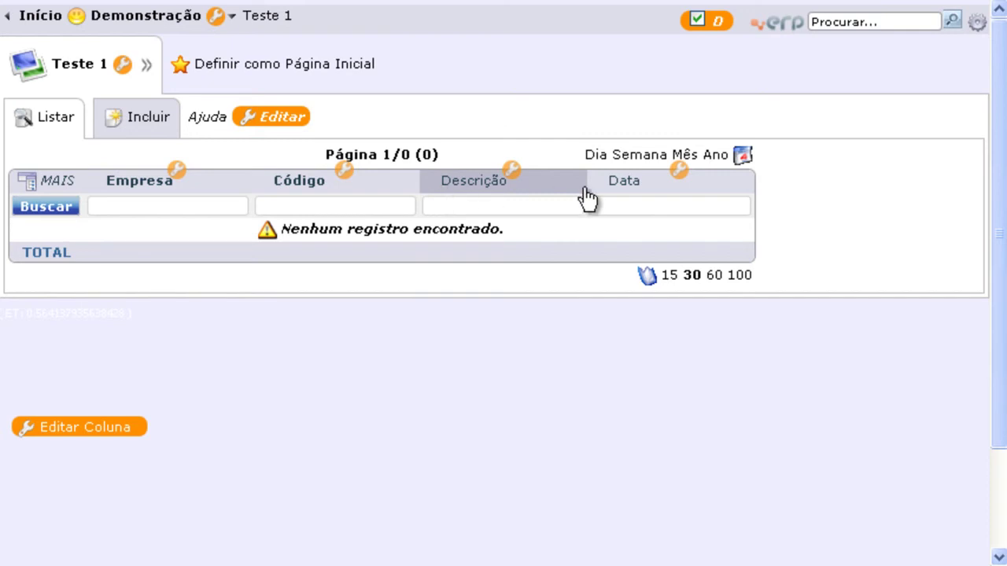
- Add and save a Teste 1 record with the description "Teste teste", keeping the default company and date
{"action": "left_click", "coordinate": [141, 139]}
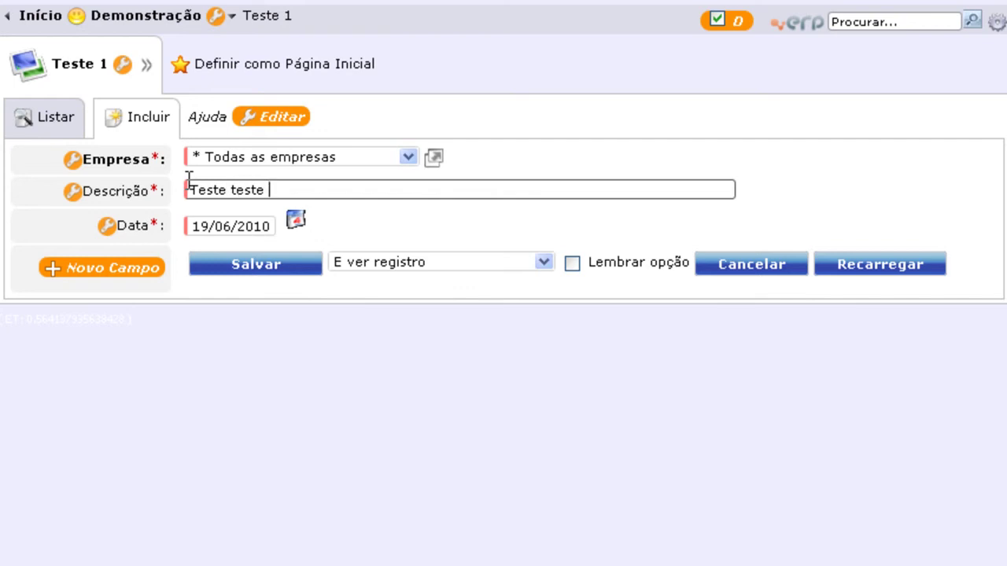
{"action": "left_click", "coordinate": [265, 226]}
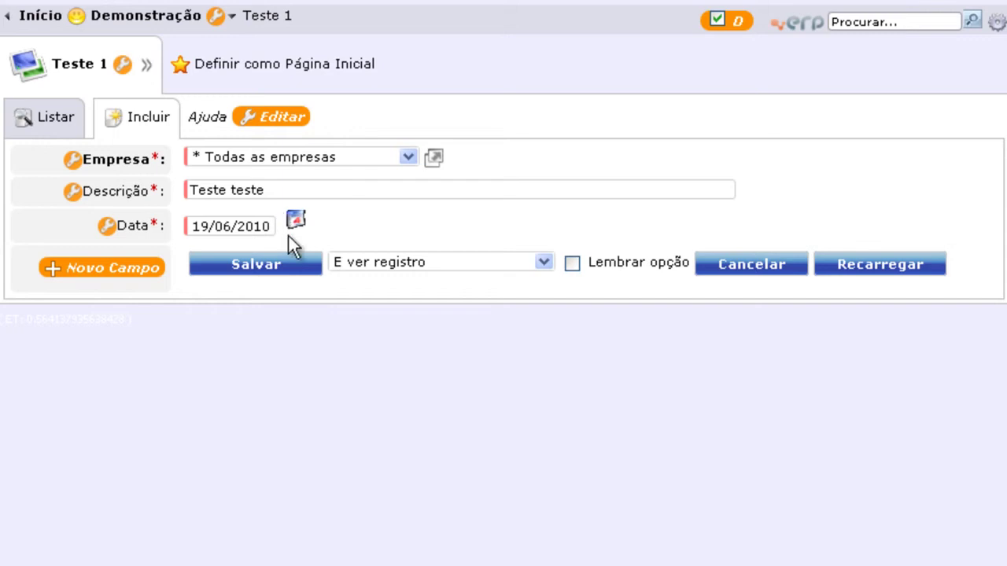
{"action": "left_click", "coordinate": [280, 263]}
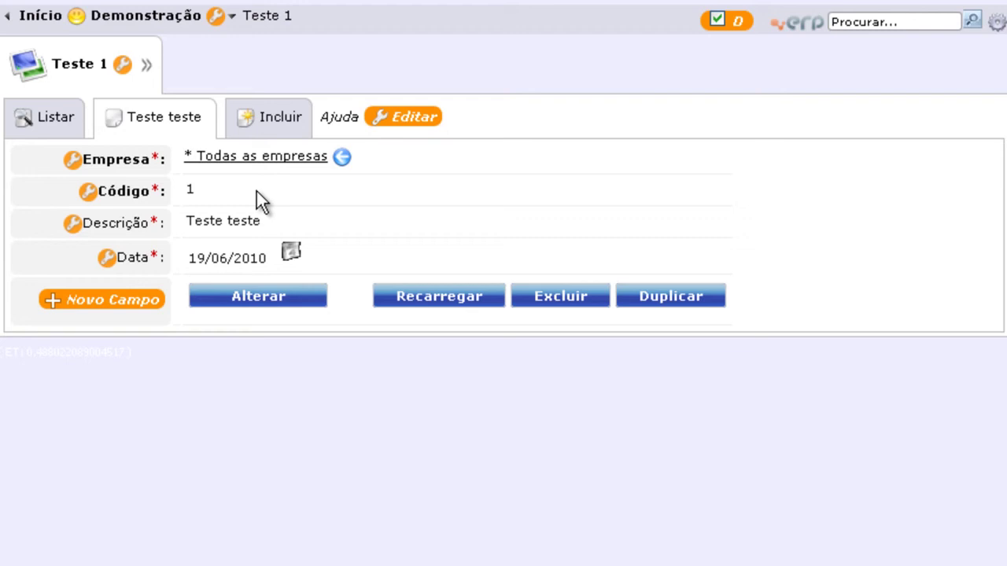
- List the Teste 1 records and open the table's definition to examine its display name
{"action": "left_click", "coordinate": [61, 128]}
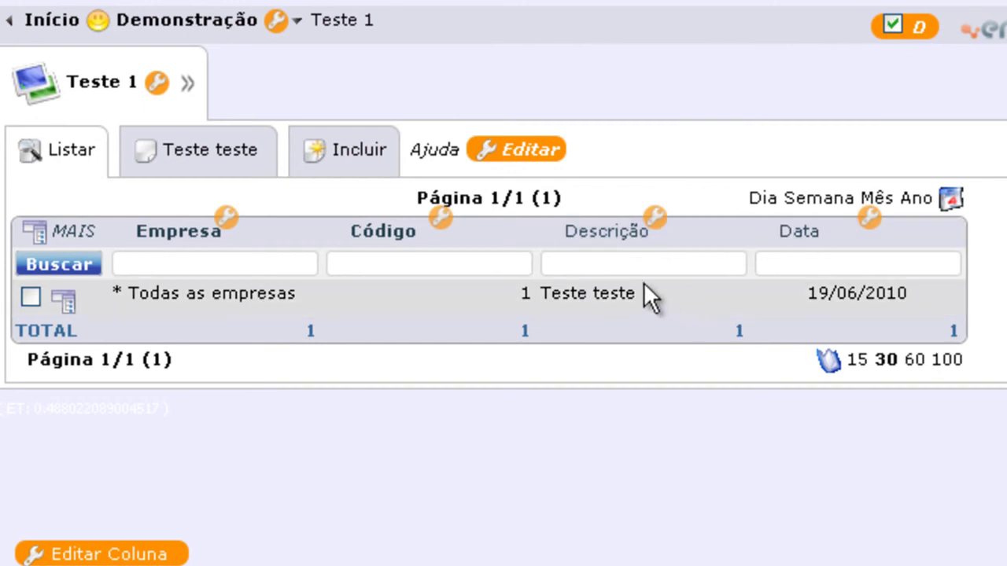
{"action": "left_click", "coordinate": [519, 152]}
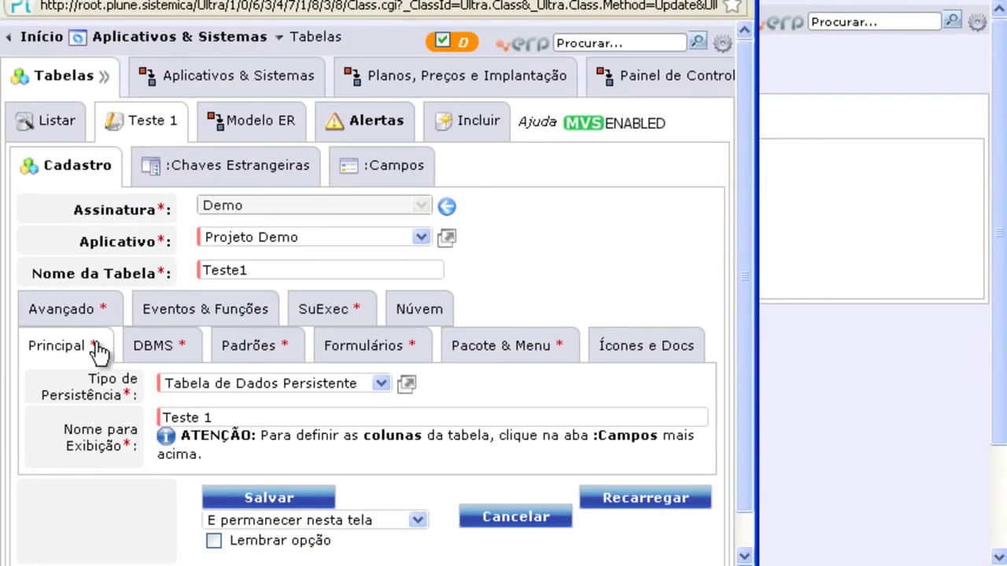
{"action": "left_click", "coordinate": [233, 417]}
{"action": "key", "text": "Return"}
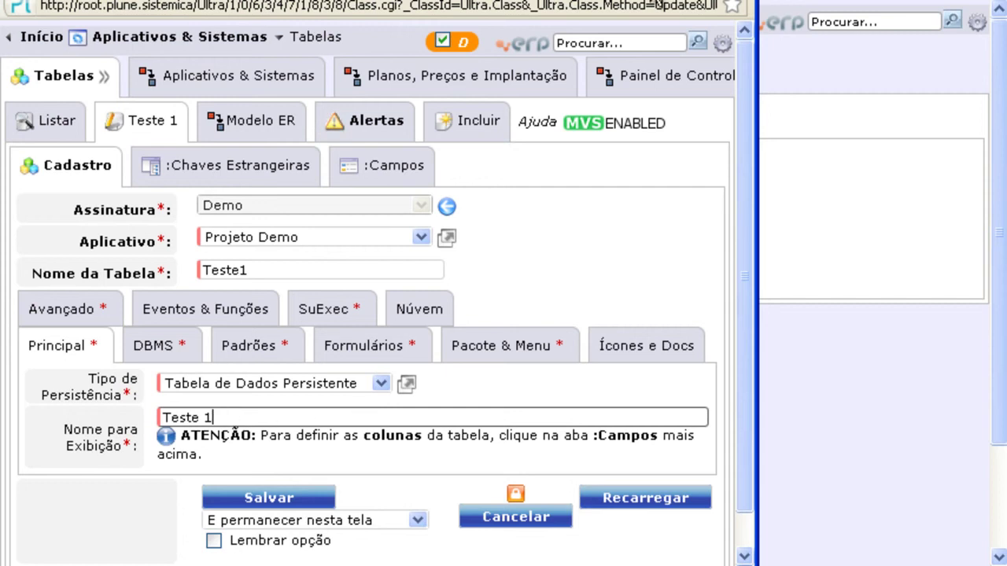
- Open the Código column's field definition from the record list and widen its window
{"action": "left_click", "coordinate": [343, 168]}
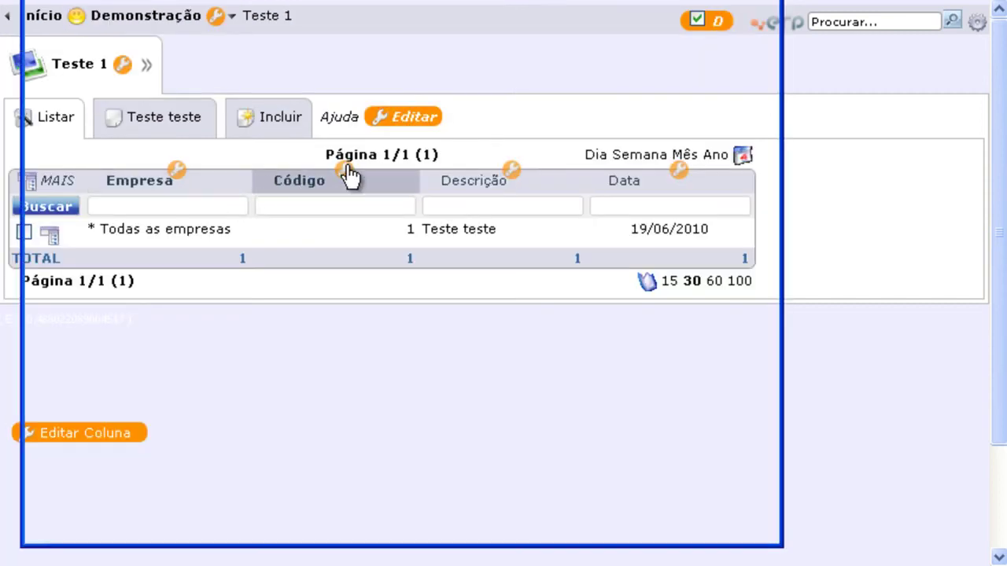
{"action": "left_click_drag", "start_coordinate": [349, 0], "coordinate": [348, 6]}
{"action": "left_click_drag", "start_coordinate": [765, 260], "coordinate": [959, 258]}
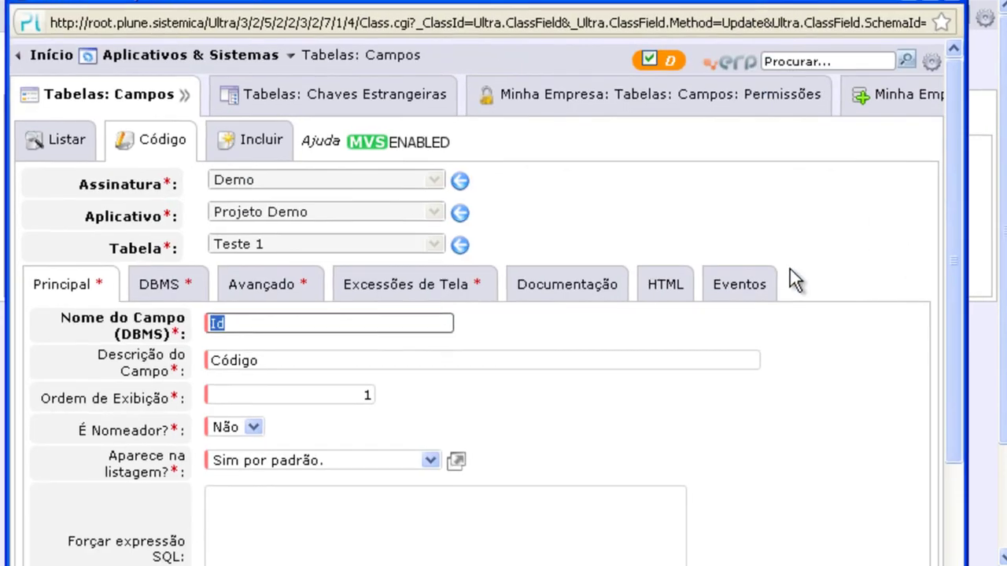